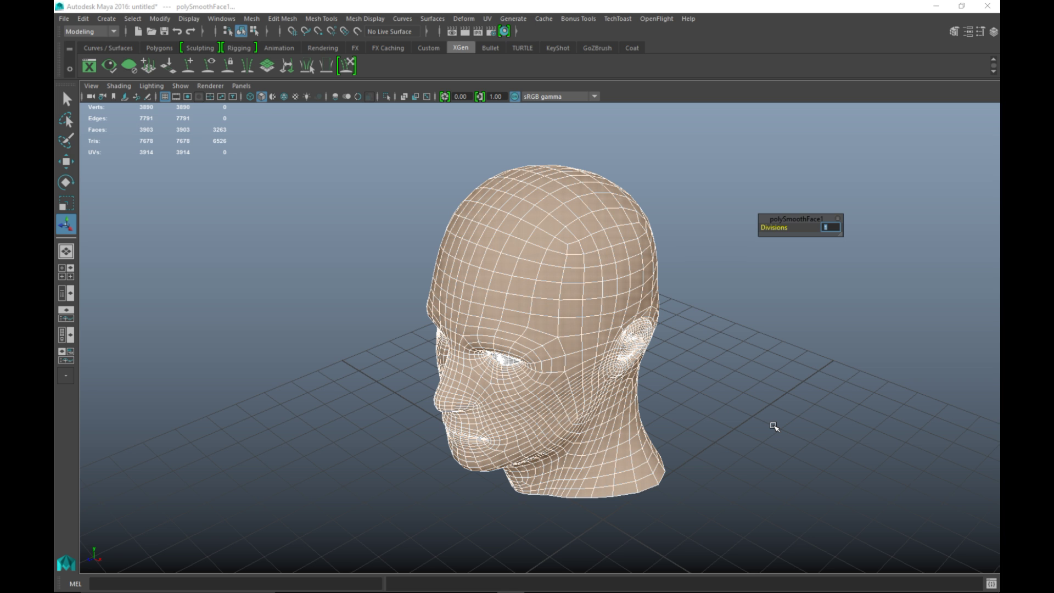
Step: Orbit around the head to a frontal angle and select the head mesh
left_click_drag(774, 427, 752, 398, "alt")
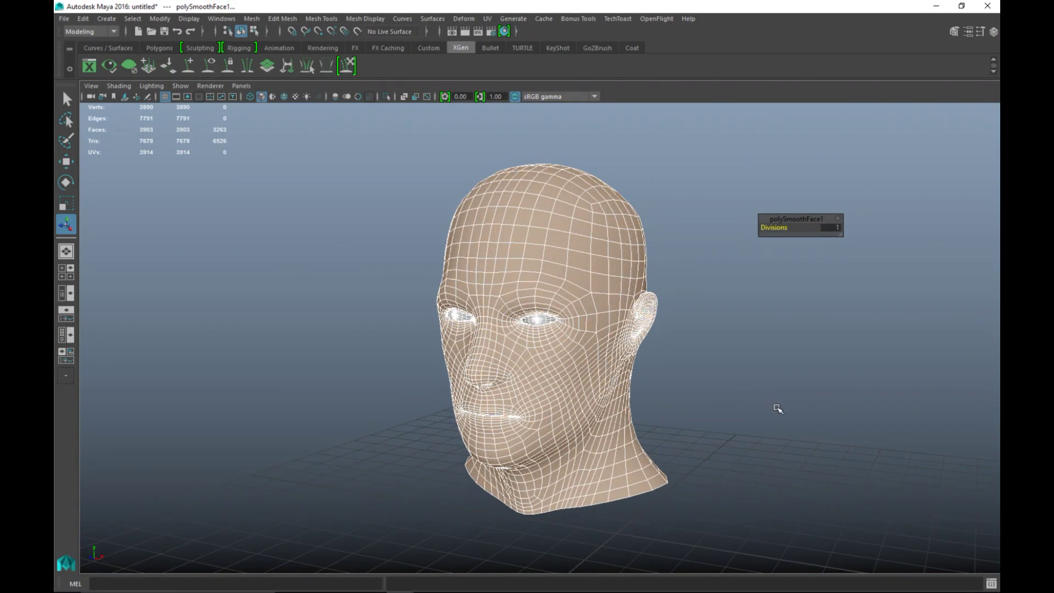
left_click(780, 423)
scroll(781, 423, "up", 5)
mouse_move(807, 417)
left_mouse_down("alt")
mouse_move(760, 388)
mouse_move(814, 437)
mouse_move(824, 426)
mouse_move(799, 429)
left_mouse_up("alt")
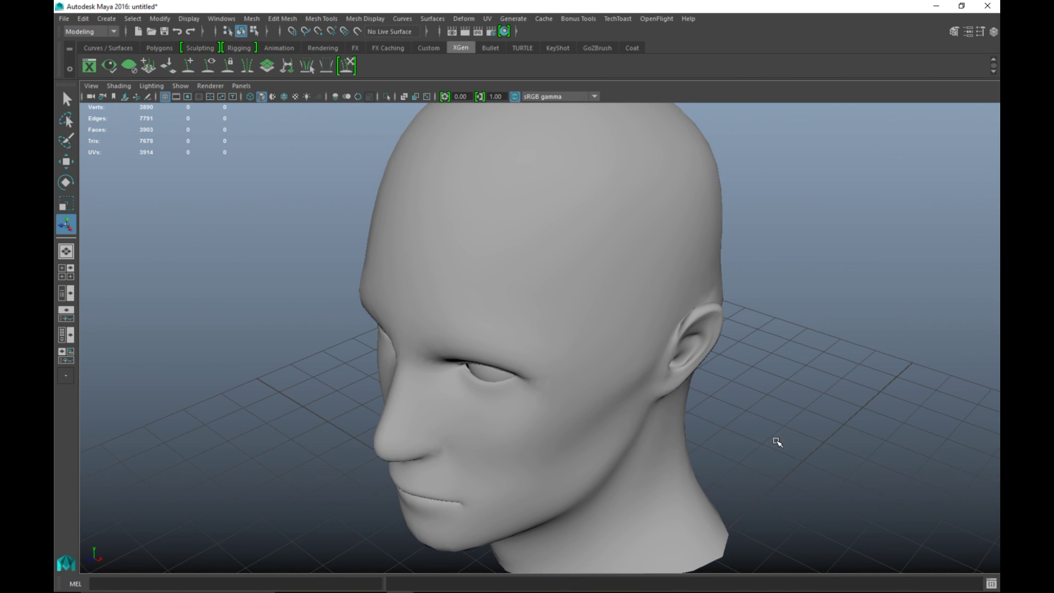
scroll(783, 422, "down", 4)
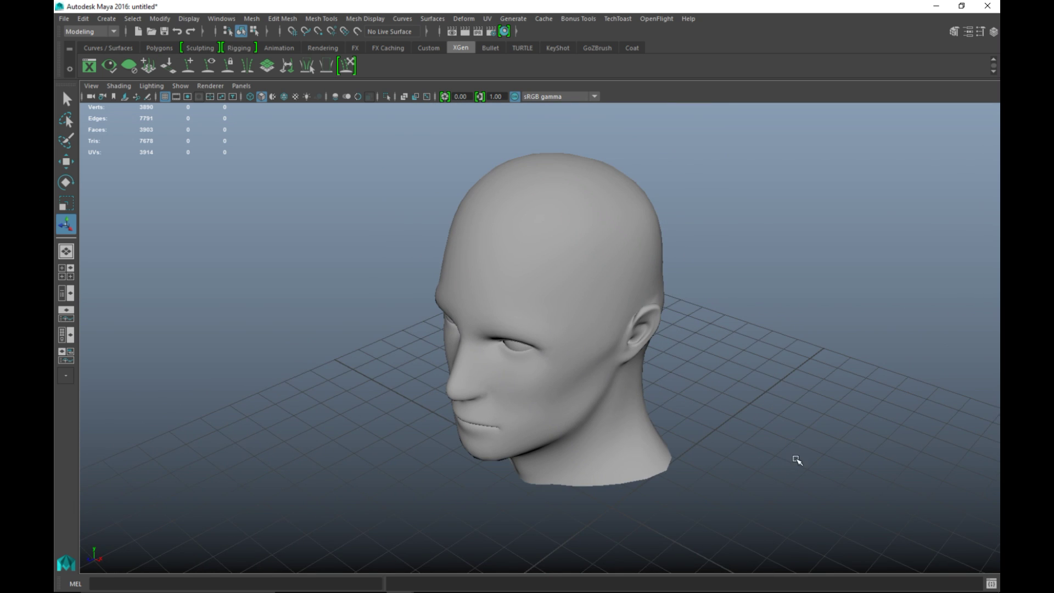
mouse_move(796, 456)
left_mouse_down("alt")
mouse_move(813, 426)
mouse_move(798, 435)
mouse_move(807, 443)
left_mouse_up("alt")
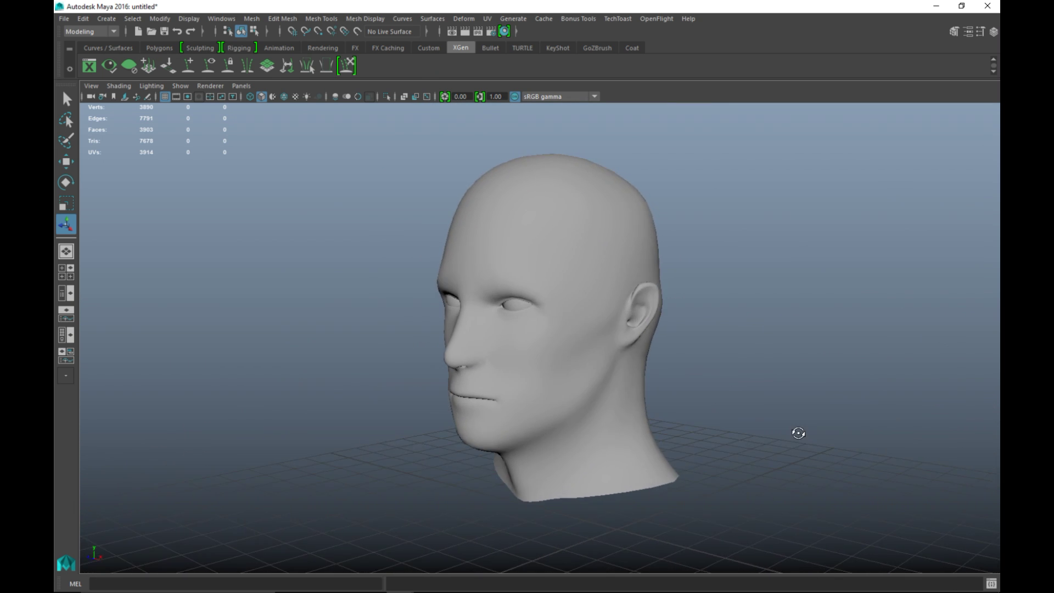
scroll(776, 452, "up", 3)
left_click(625, 281)
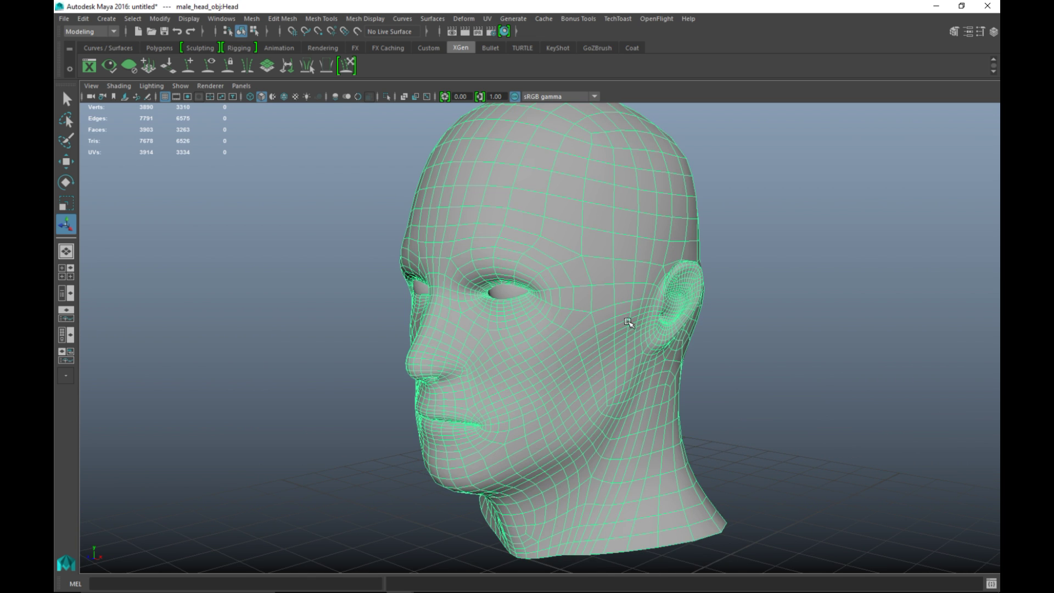
Step: Frame the mouth and chin closely and switch the head to face selection
left_click_drag(624, 392, 640, 360, "alt")
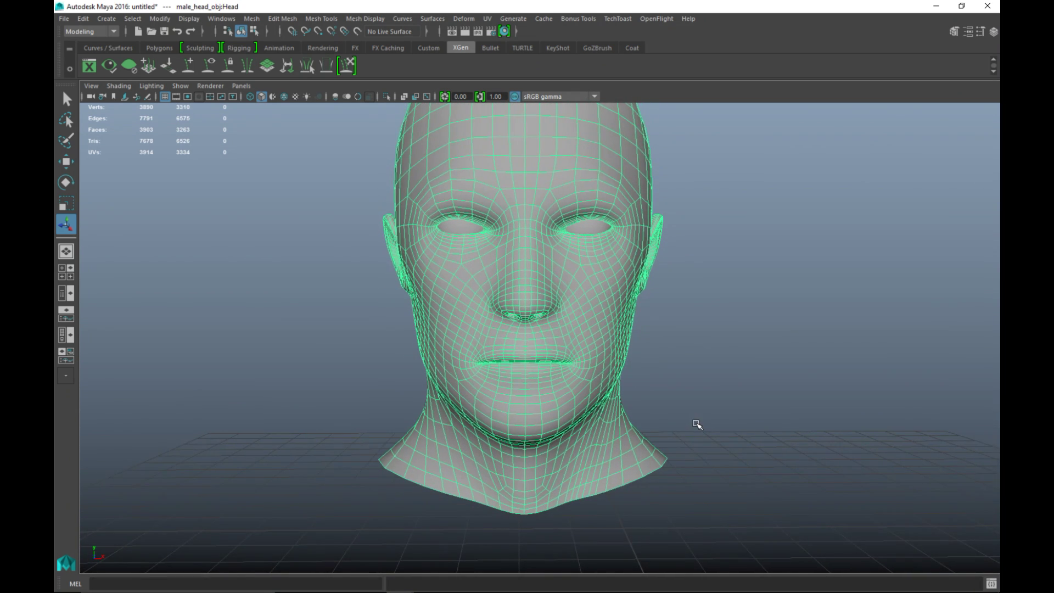
scroll(696, 426, "up", 2)
middle_click_drag(697, 429, 732, 353, "alt")
left_click_drag(732, 353, 745, 389, "alt")
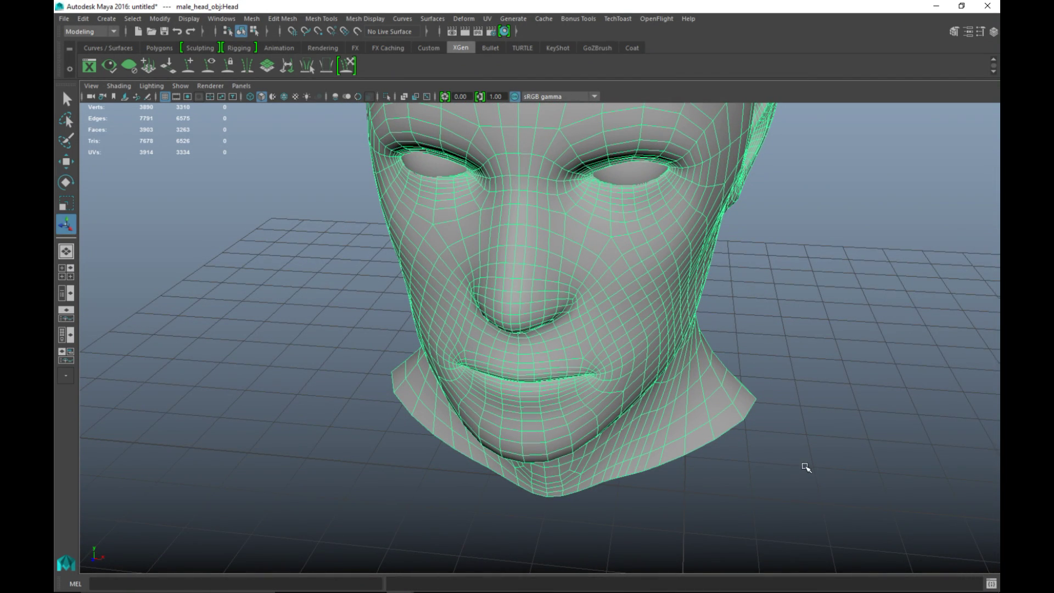
scroll(831, 413, "down", 5)
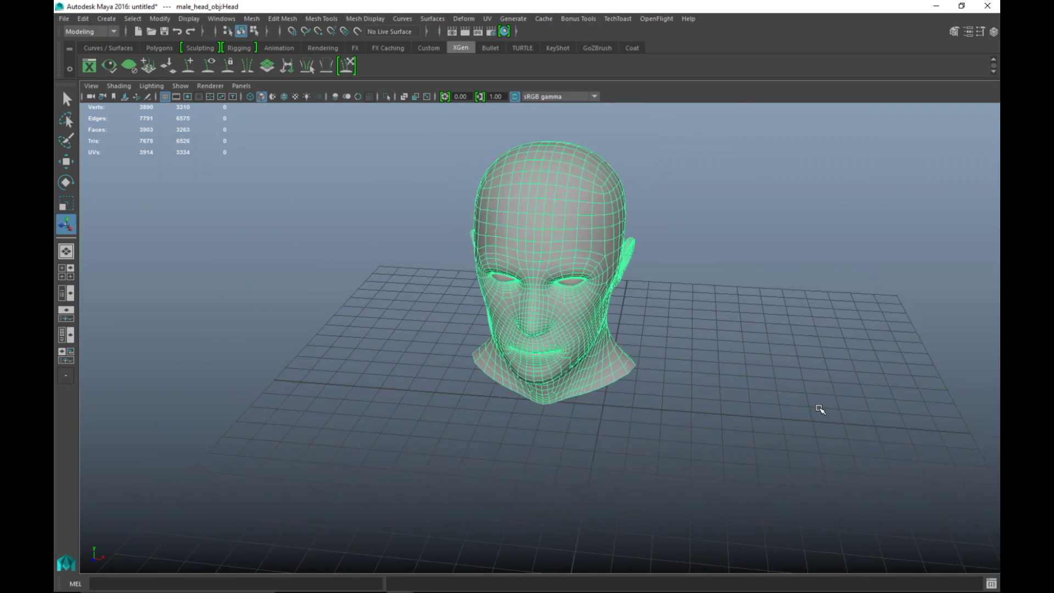
scroll(811, 419, "up", 3)
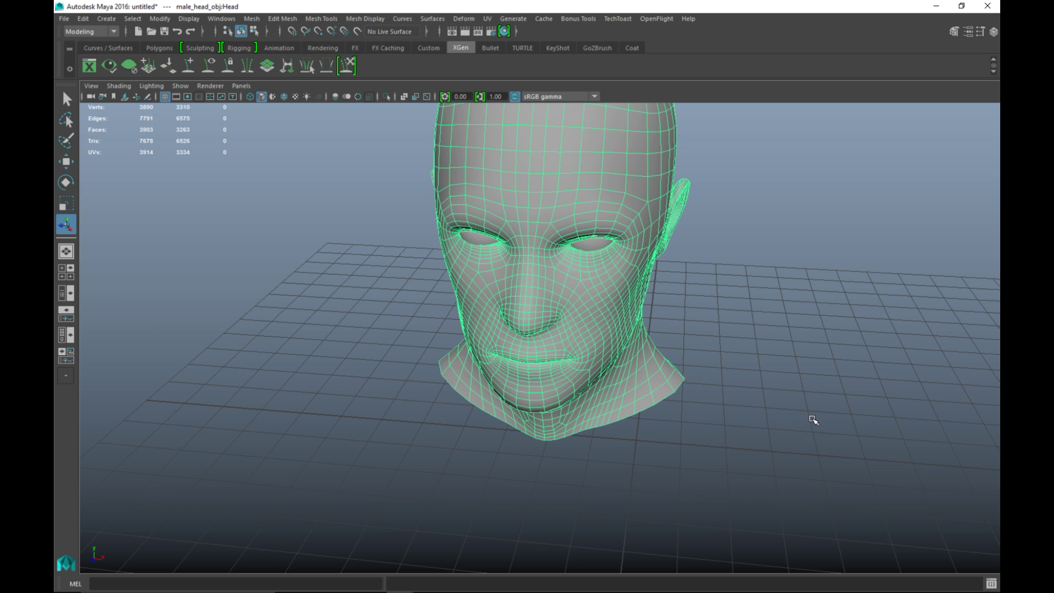
scroll(814, 420, "up", 2)
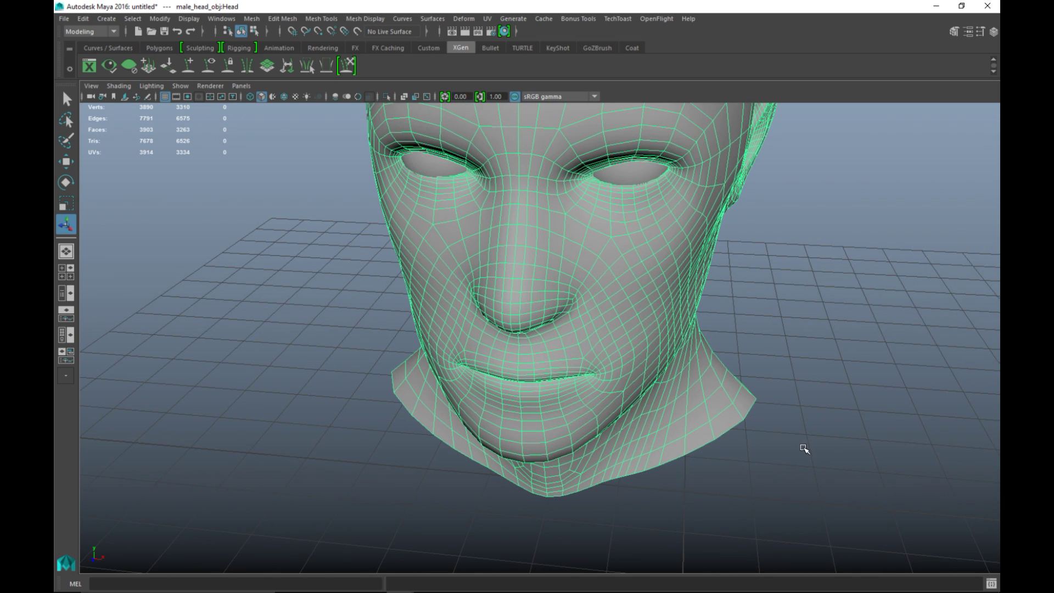
scroll(805, 433, "up", 3)
left_click_drag(808, 424, 819, 430, "alt")
scroll(818, 432, "up", 2)
middle_click_drag(816, 433, 742, 457, "alt")
right_click_drag(434, 350, 426, 303)
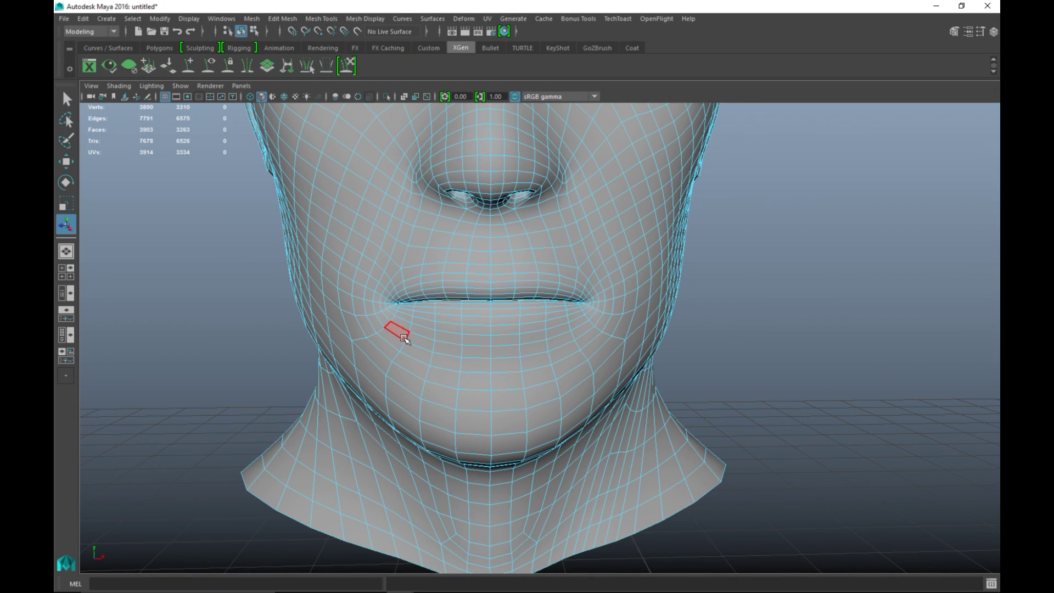
left_click(405, 338)
Step: Select the 56 chin faces below the lower lip, check them from below, and open XGen
mouse_move(406, 339)
left_mouse_down()
mouse_move(512, 355)
mouse_move(586, 329)
left_mouse_up()
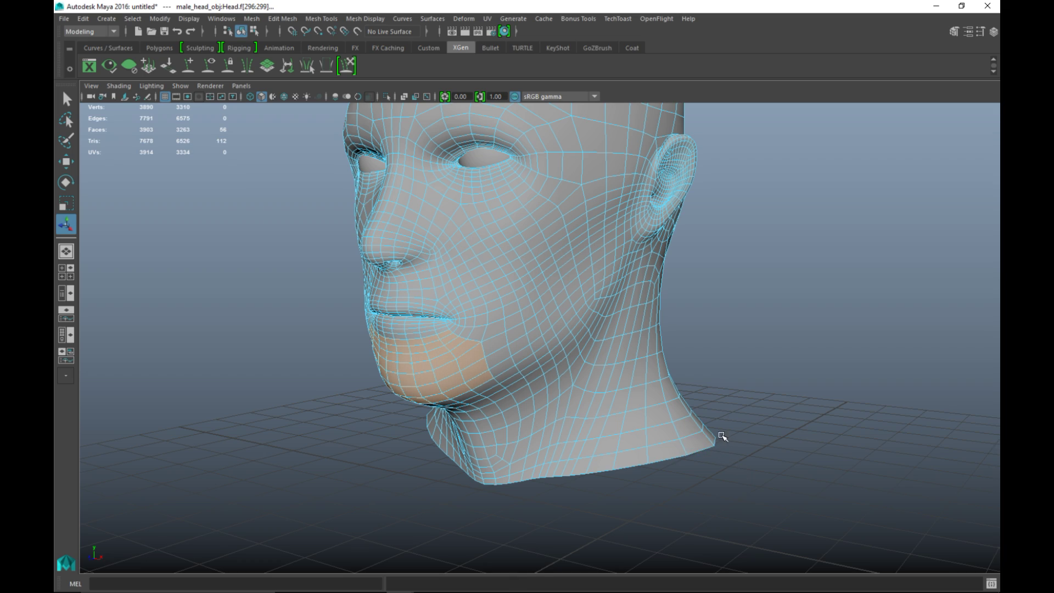
left_click_drag(723, 440, 753, 483, "alt")
scroll(754, 481, "up", 3)
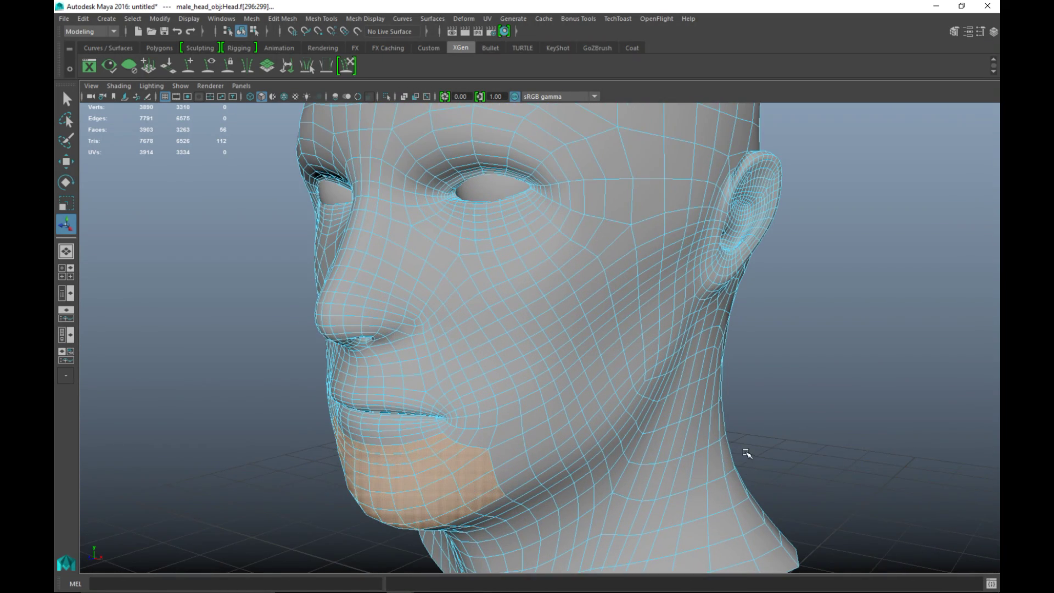
mouse_move(783, 390)
left_mouse_down("alt")
mouse_move(832, 337)
mouse_move(864, 381)
mouse_move(768, 407)
mouse_move(780, 382)
left_mouse_up("alt")
scroll(739, 459, "up", 2)
middle_click_drag(739, 460, 820, 412, "alt")
scroll(819, 412, "down", 8)
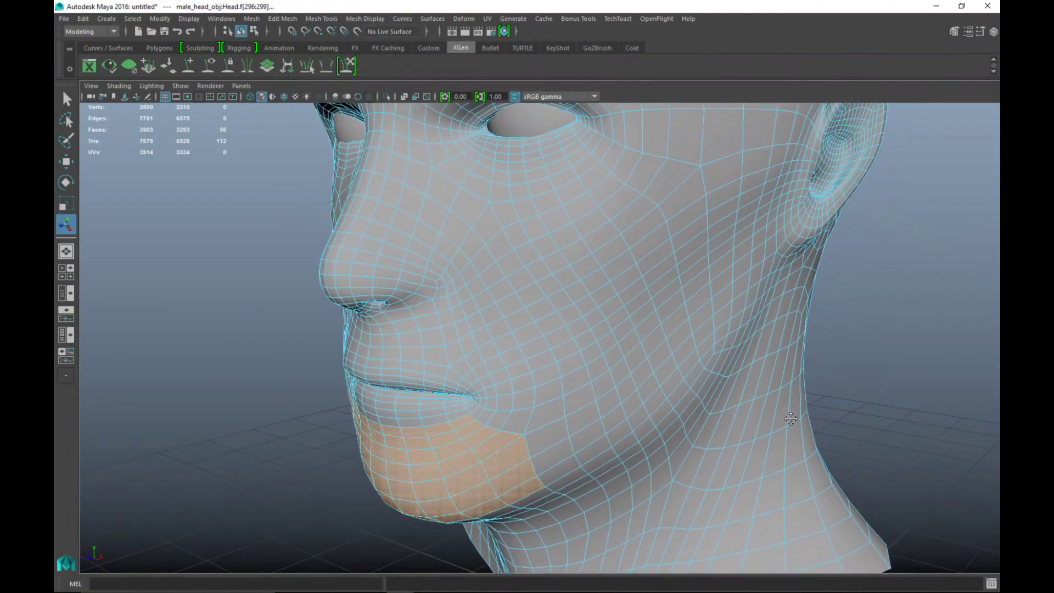
middle_click_drag(820, 441, 833, 452, "alt")
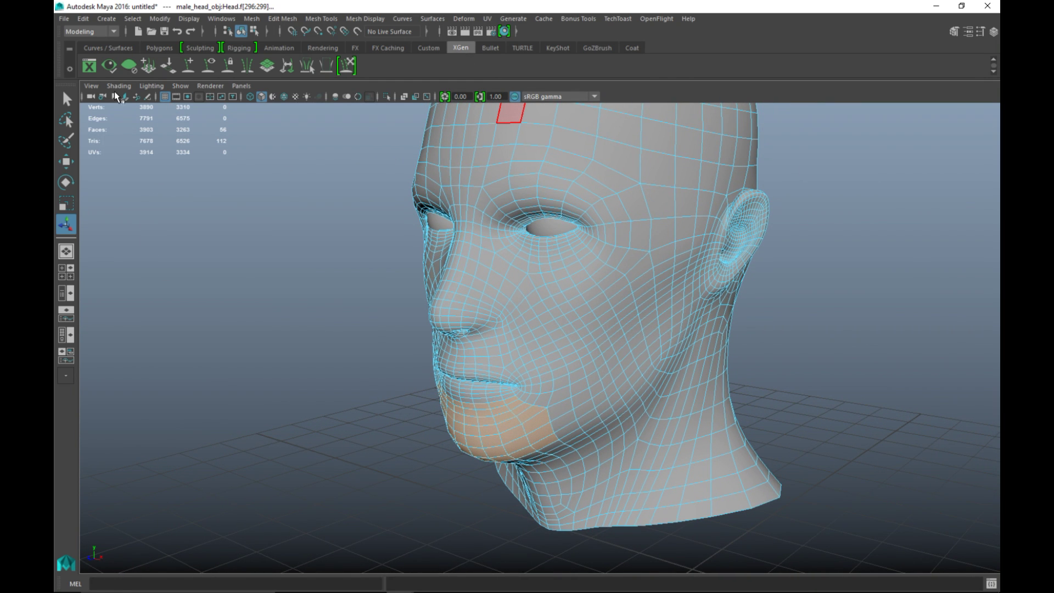
left_click(89, 68)
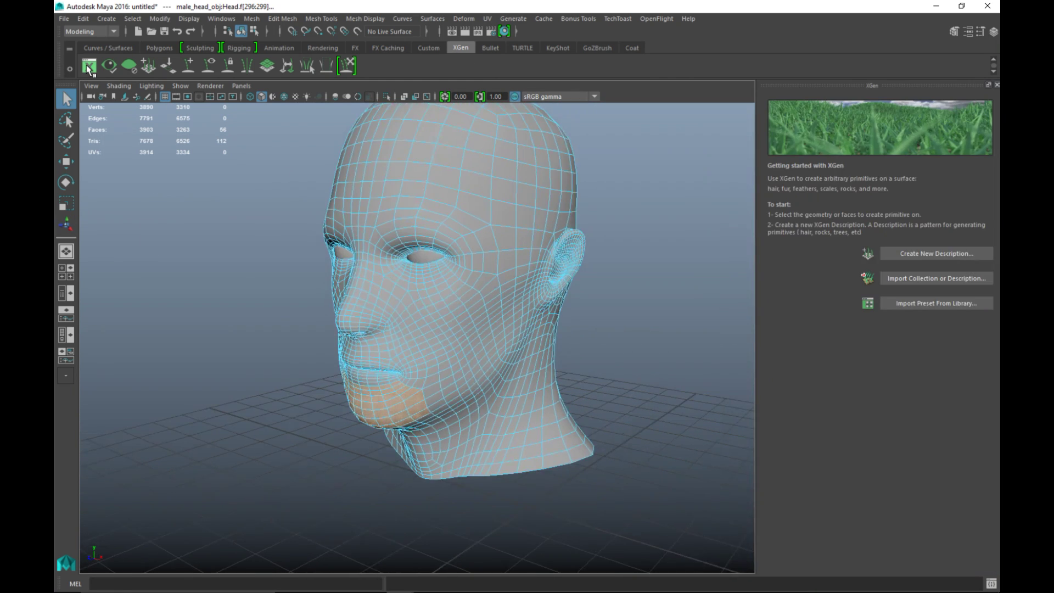
Step: Create groomable-spline description HeadofDude in new collection Smallebeardondude on the chin faces
left_click(933, 255)
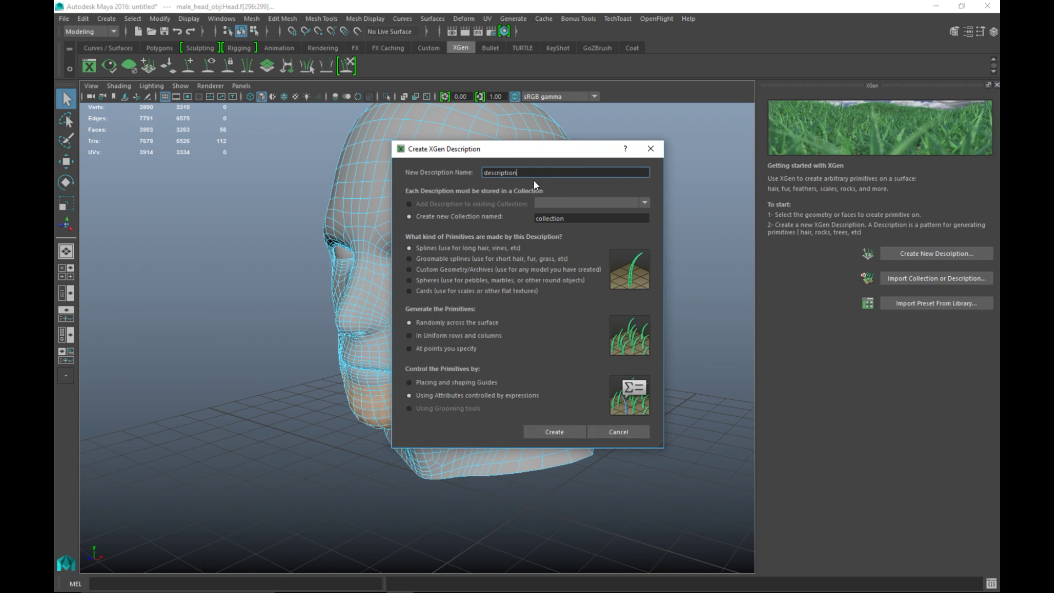
left_click_drag(539, 174, 395, 180)
type("HeadofDude")
double_click(584, 221)
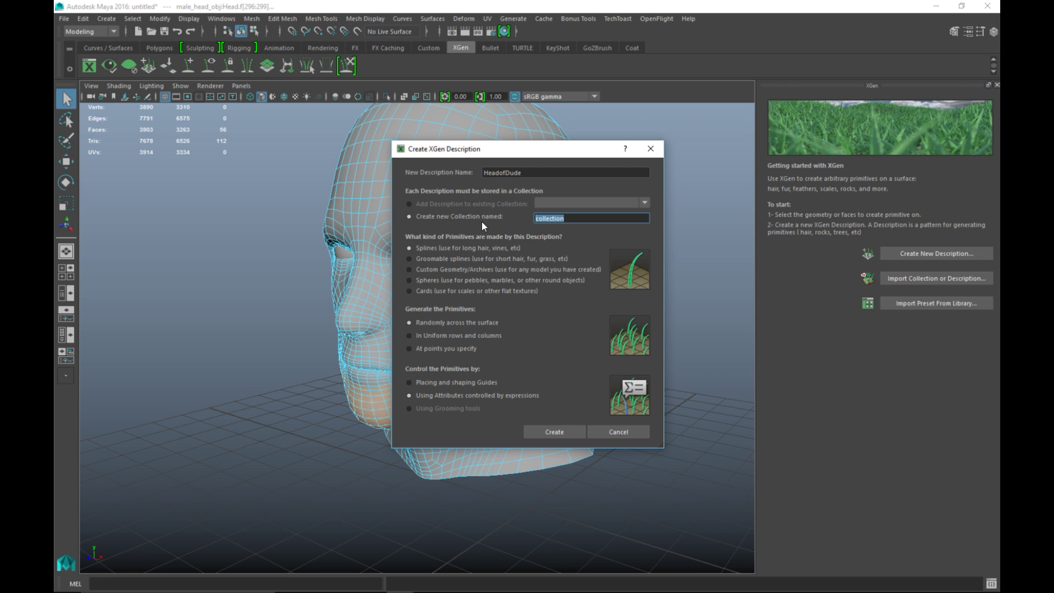
type("Smallebeardondude")
left_click(410, 261)
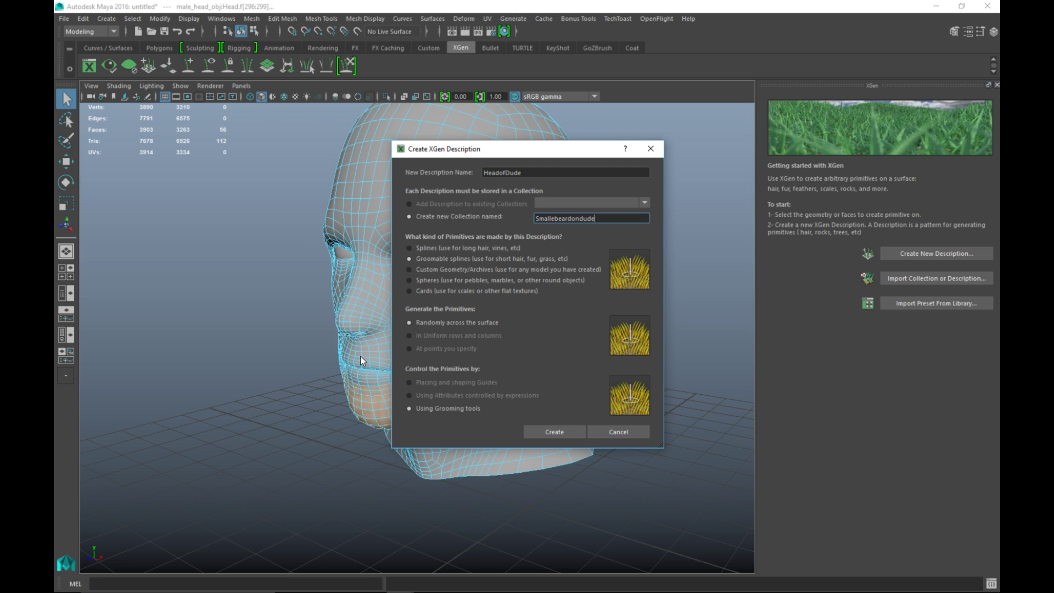
left_click(555, 433)
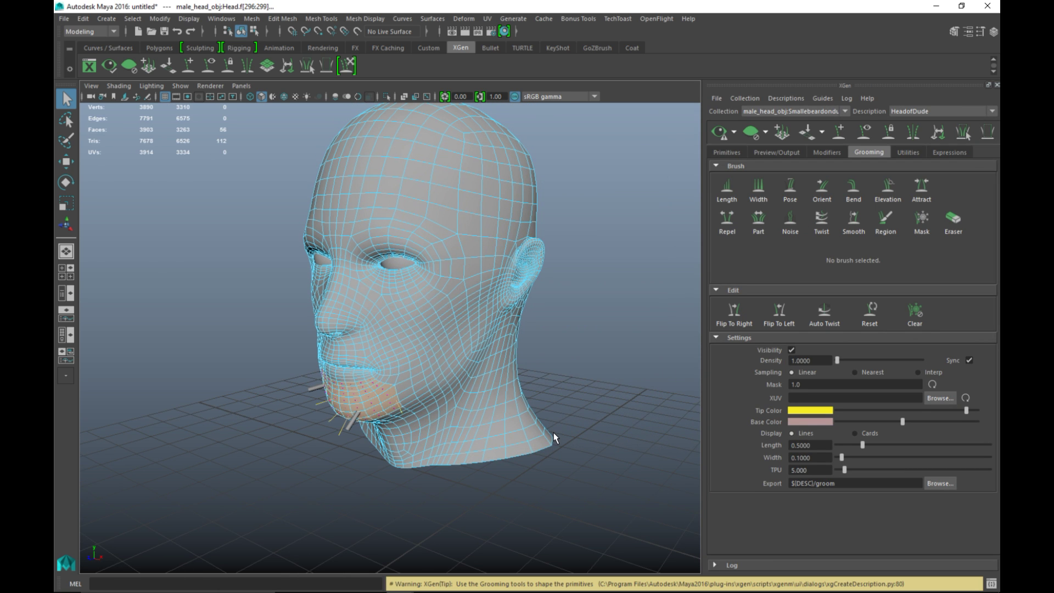
Step: Keep Spline as HeadofDude's primitive type in the Primitives settings, viewing the chin from below
scroll(337, 487, "up", 4)
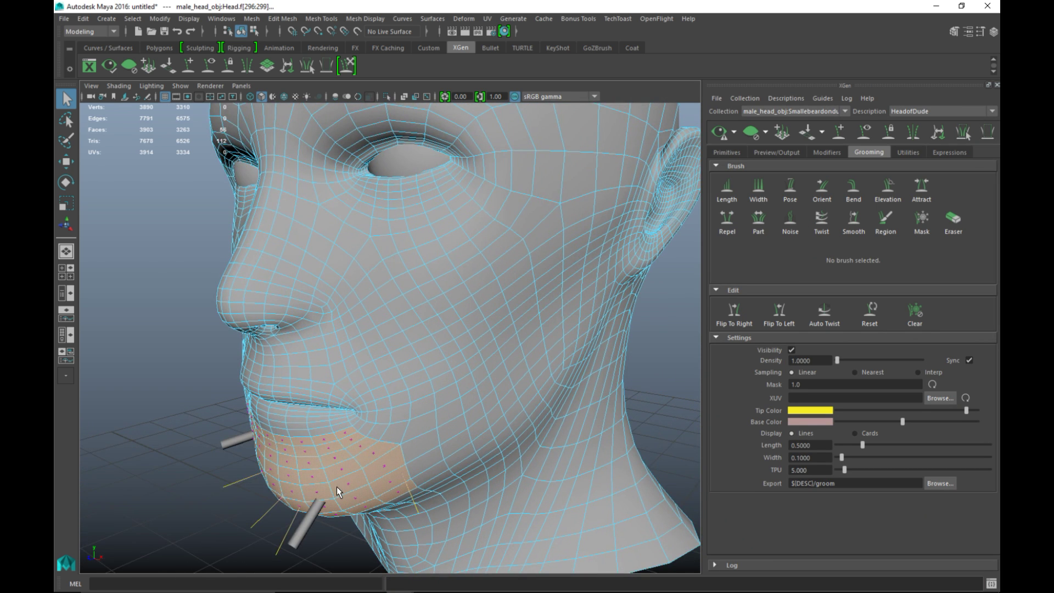
mouse_move(337, 487)
left_mouse_down("alt")
mouse_move(418, 330)
mouse_move(420, 379)
mouse_move(374, 424)
left_mouse_up("alt")
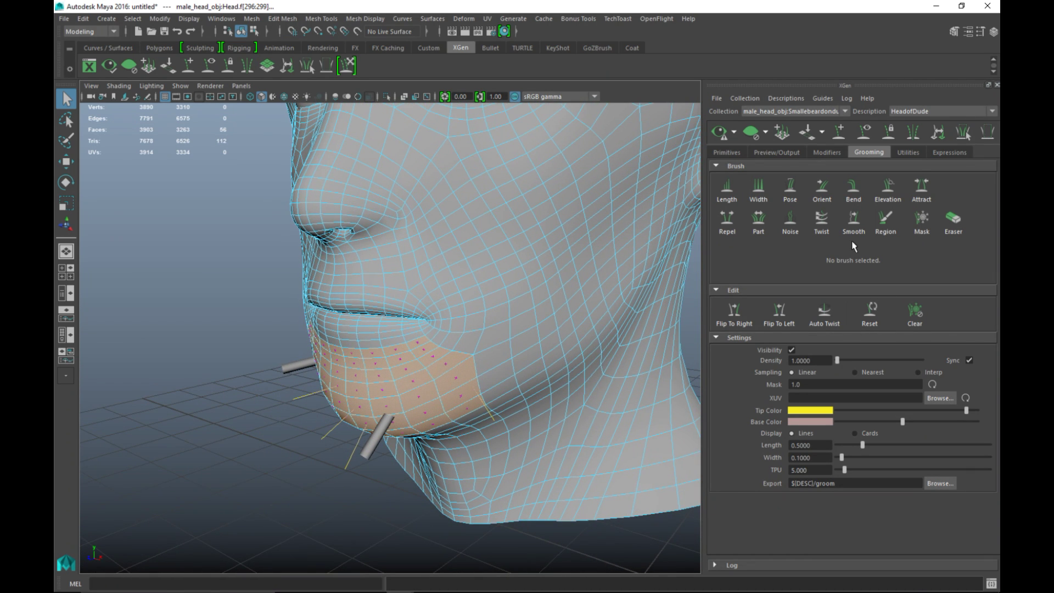
left_click(727, 153)
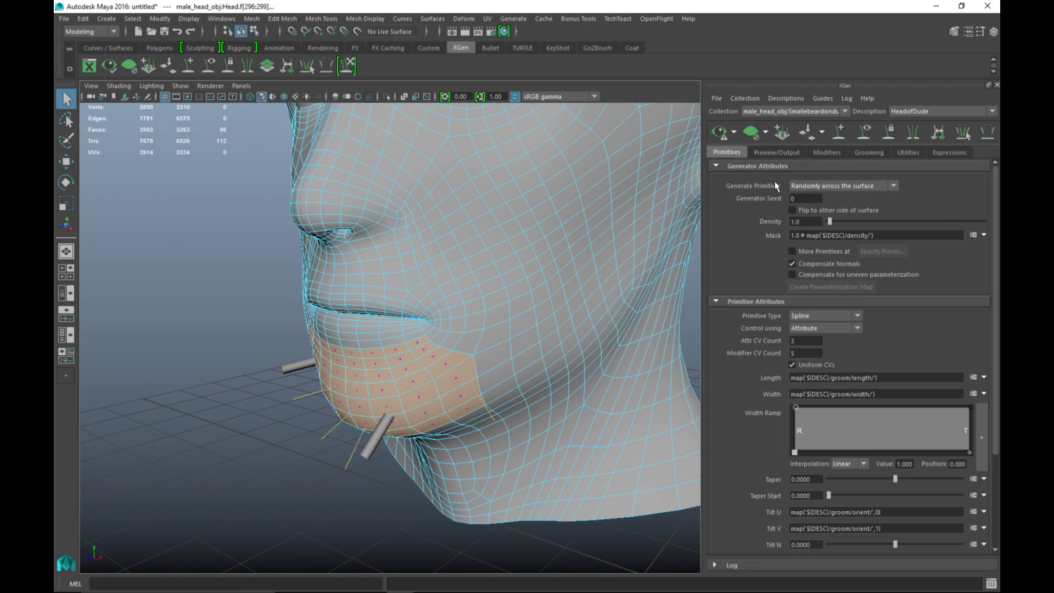
left_click(820, 321)
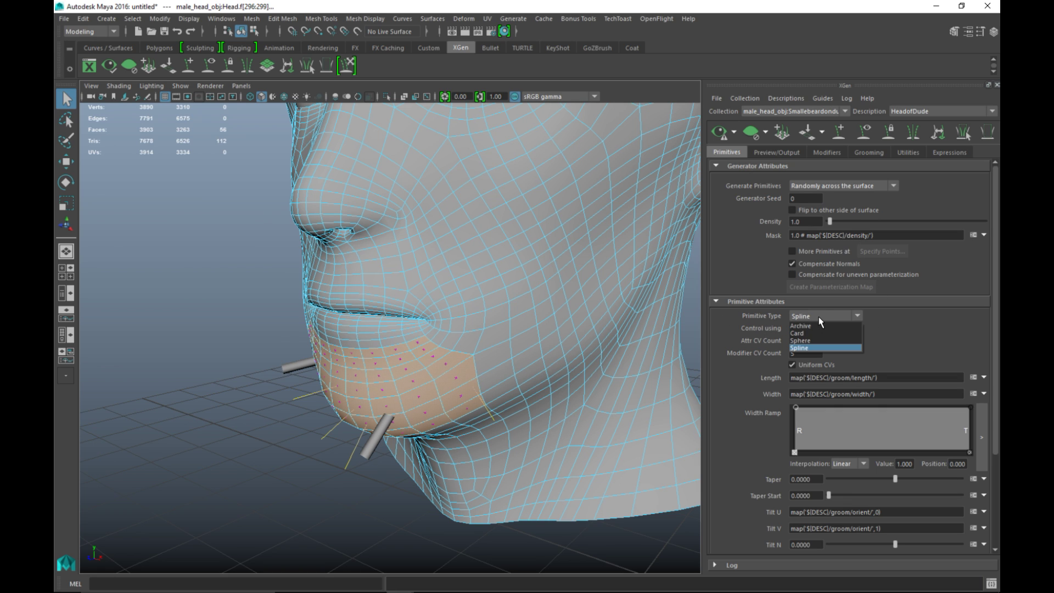
left_click(813, 348)
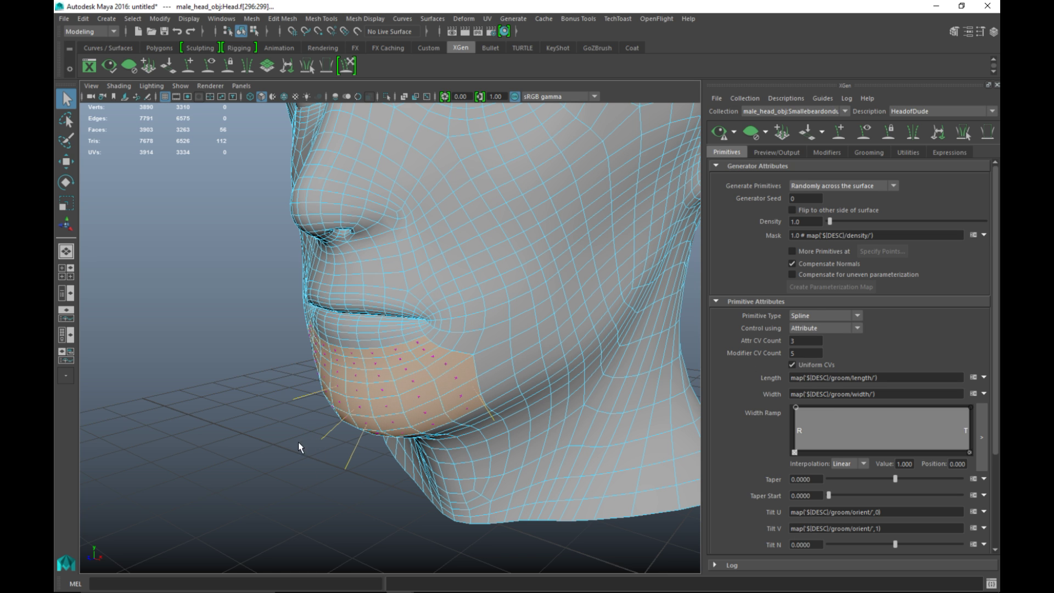
mouse_move(306, 467)
left_mouse_down("alt")
mouse_move(311, 449)
mouse_move(301, 468)
left_mouse_up("alt")
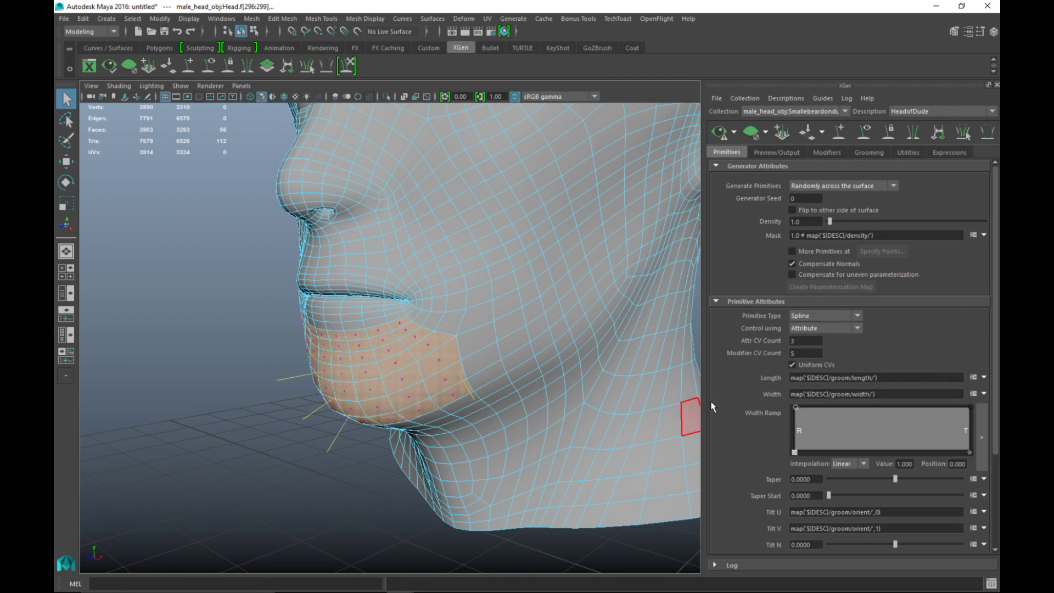
Step: Set the groom density to 500 so beard strands appear
left_click(873, 153)
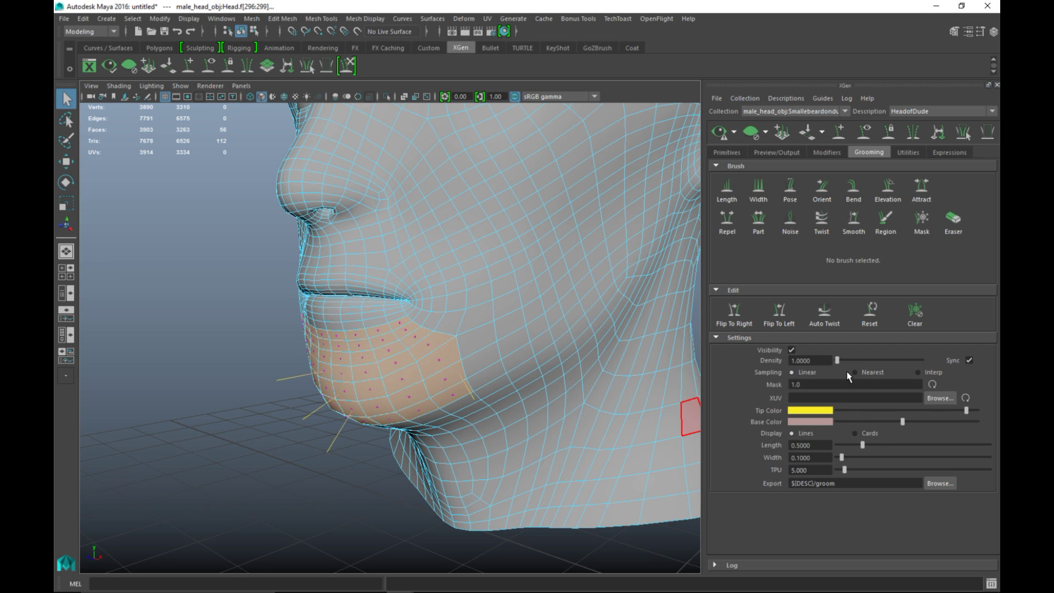
left_click_drag(838, 361, 827, 361)
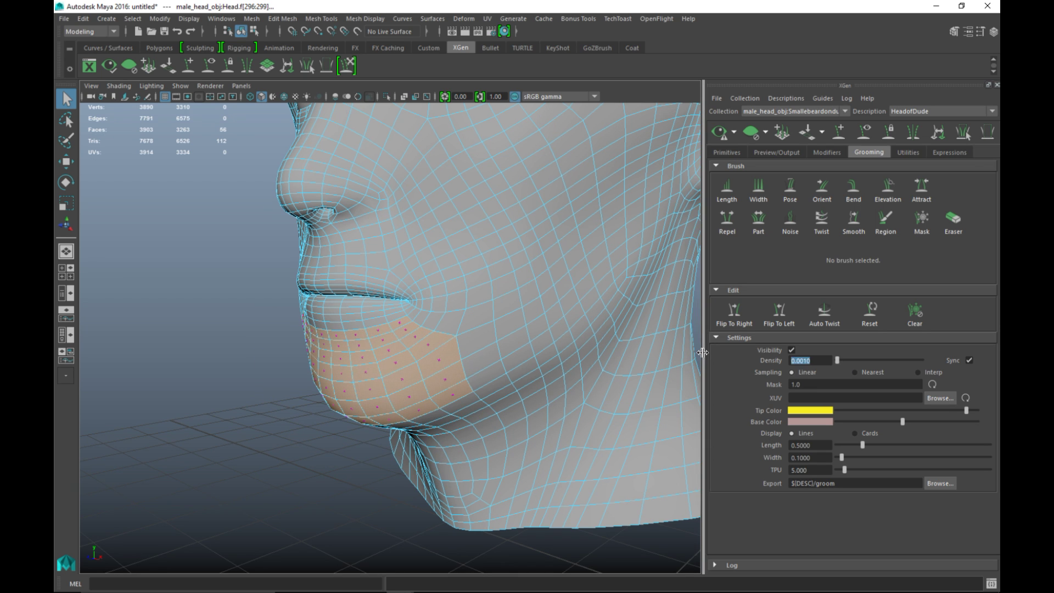
type("500")
key("Return")
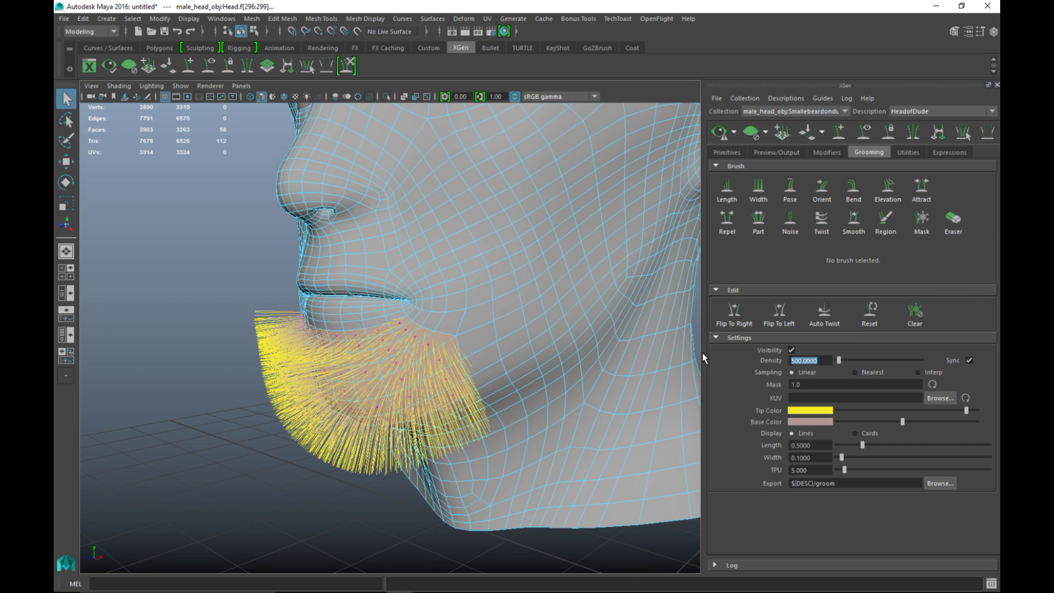
Step: Make the hair tips black and the hair base dark grey
left_click(801, 411)
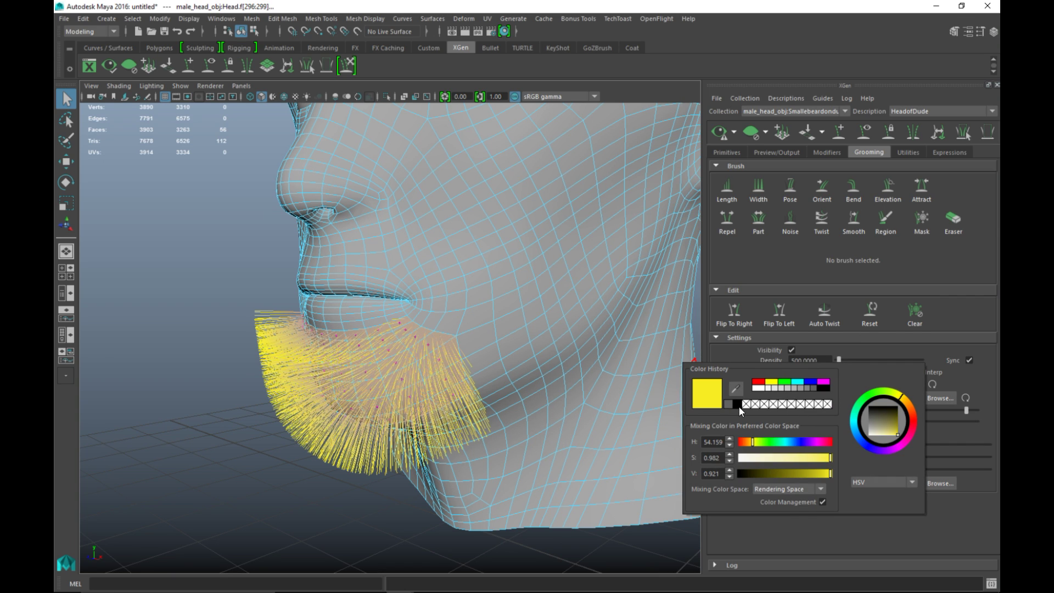
left_click(738, 404)
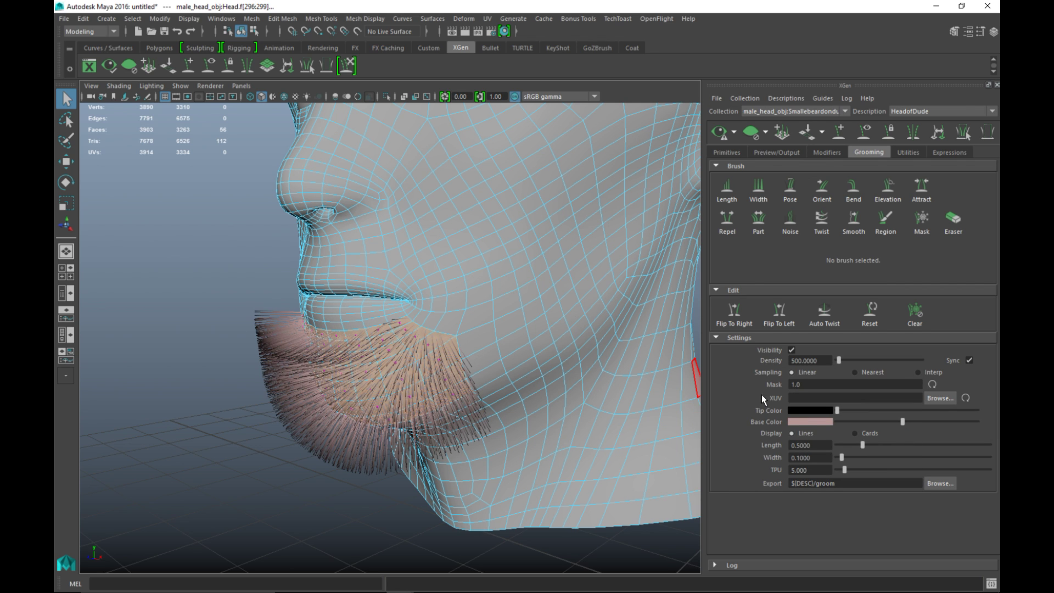
left_click(803, 422)
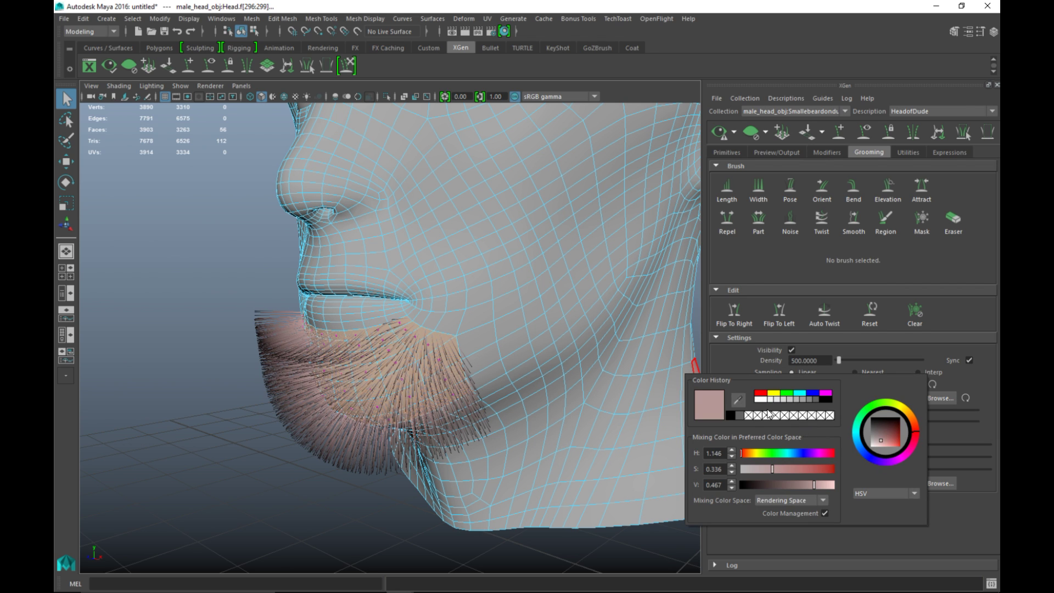
left_click(740, 417)
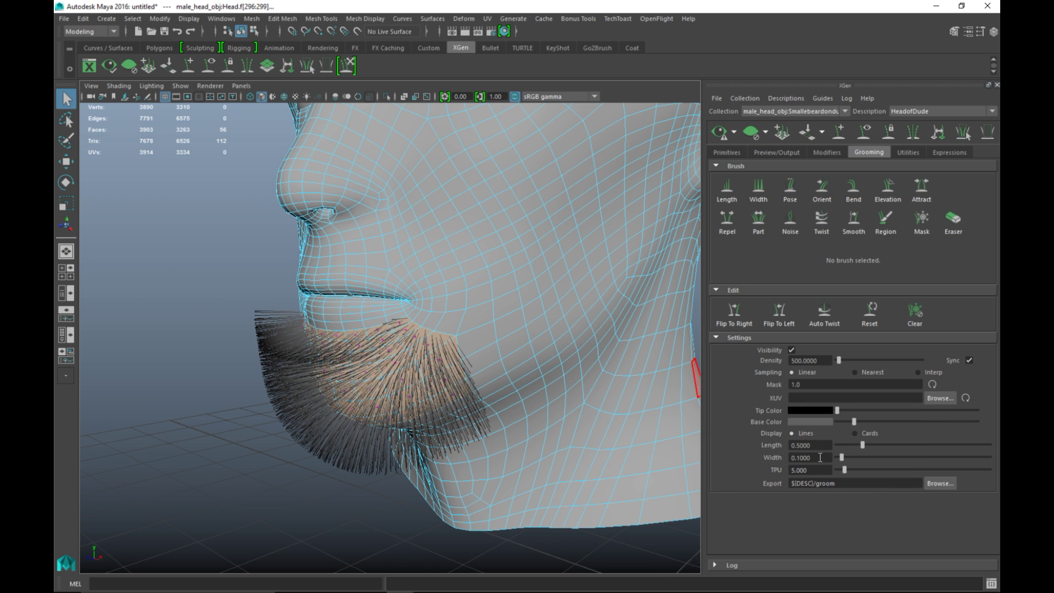
left_click_drag(821, 446, 744, 441)
Step: Shorten the beard hairs to a length of 0.02
type("0.02")
key("Return")
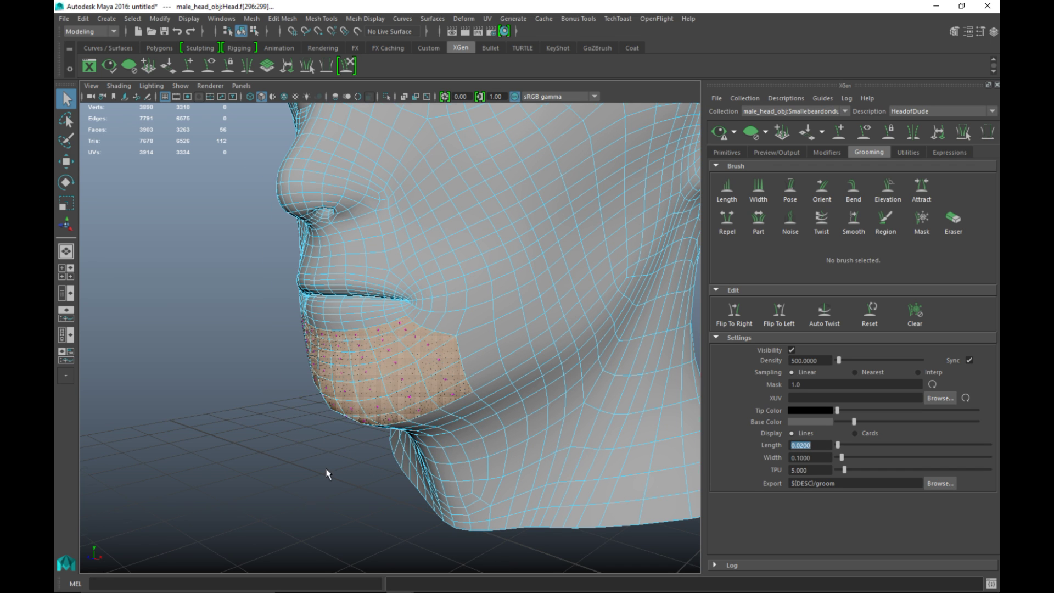
scroll(325, 473, "up", 5)
scroll(326, 472, "down", 3)
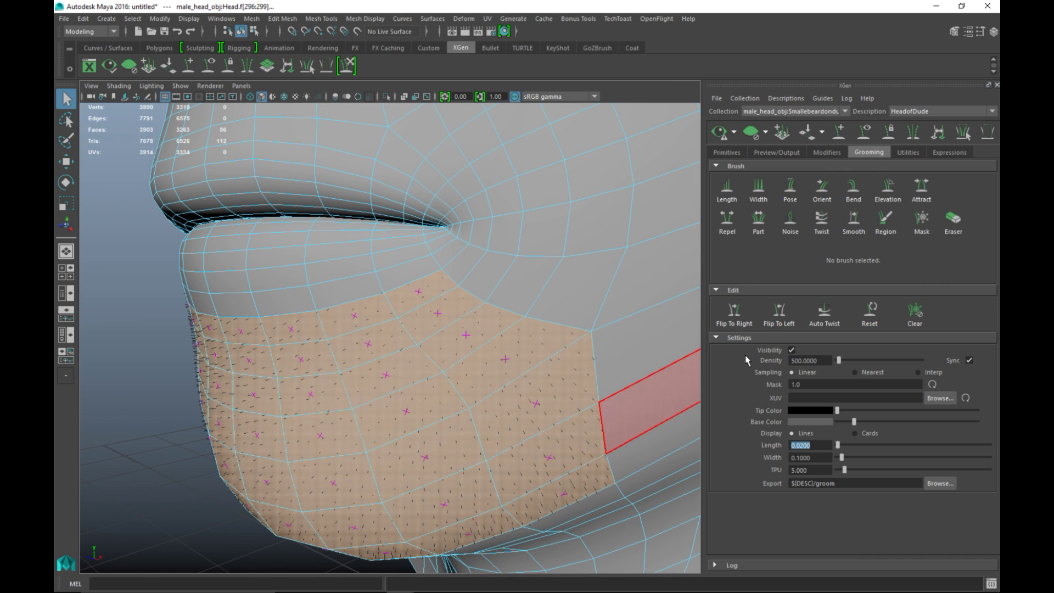
Step: Raise the stubble density to about 4698 and view the whole face from the front
mouse_move(839, 361)
left_mouse_down()
mouse_move(916, 350)
mouse_move(852, 367)
left_mouse_up()
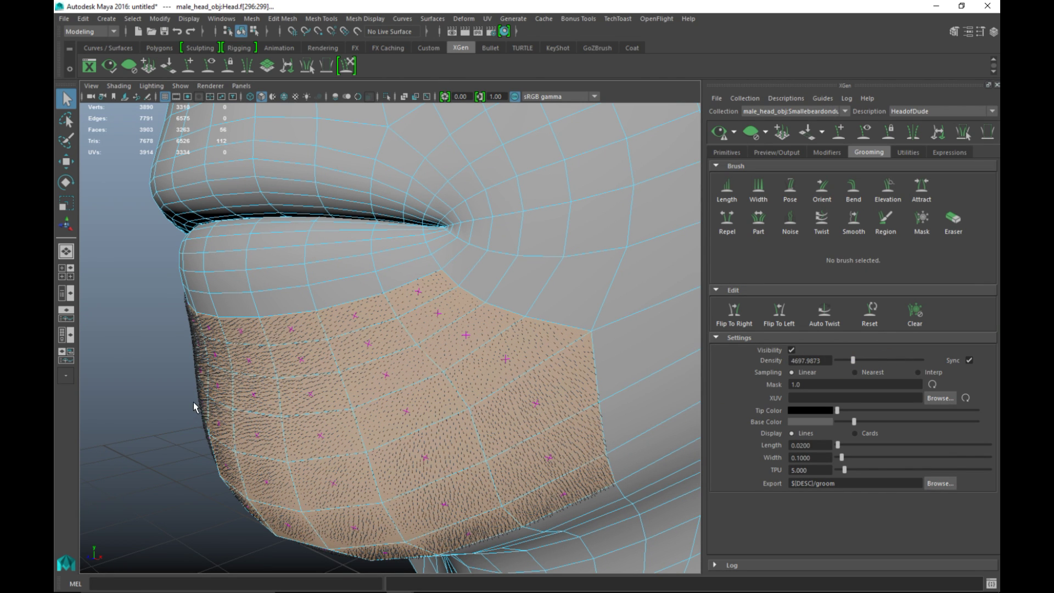
scroll(193, 407, "down", 5)
mouse_move(193, 410)
left_mouse_down("alt")
mouse_move(264, 381)
mouse_move(221, 424)
mouse_move(188, 422)
left_mouse_up("alt")
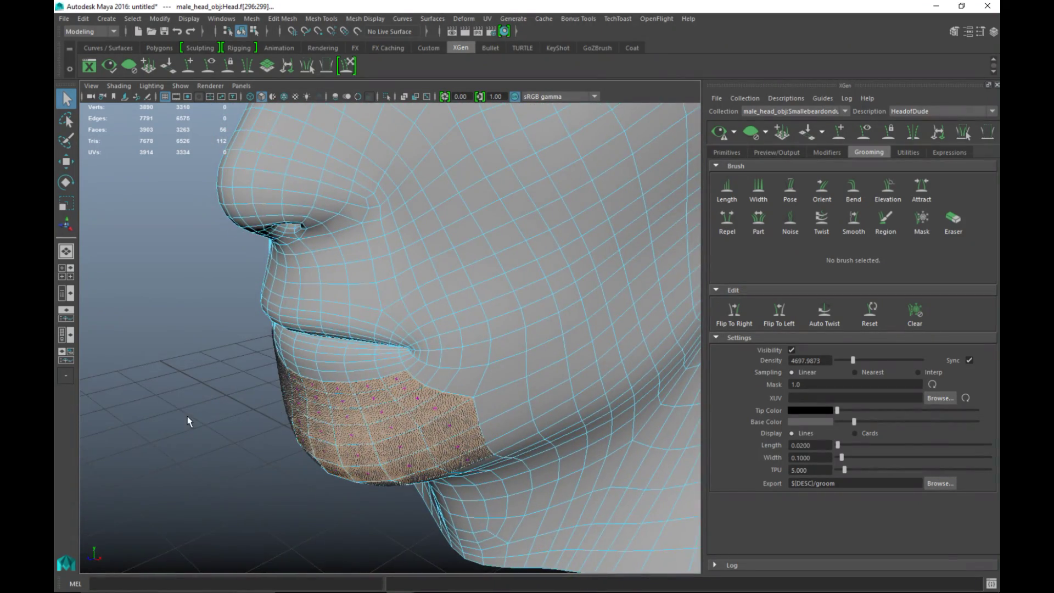
middle_click_drag(187, 422, 185, 459, "alt")
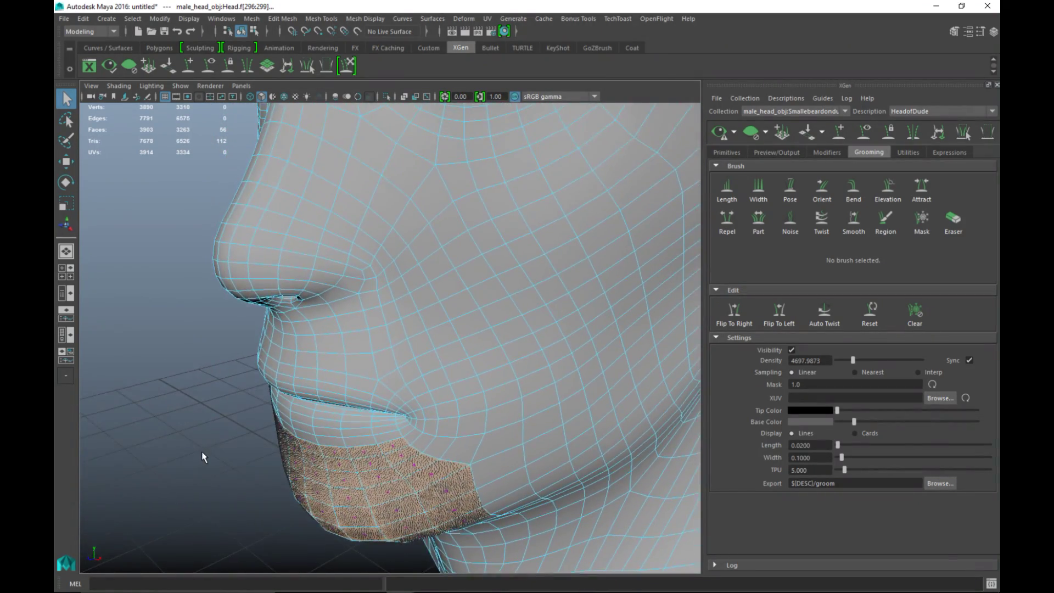
scroll(202, 453, "down", 3)
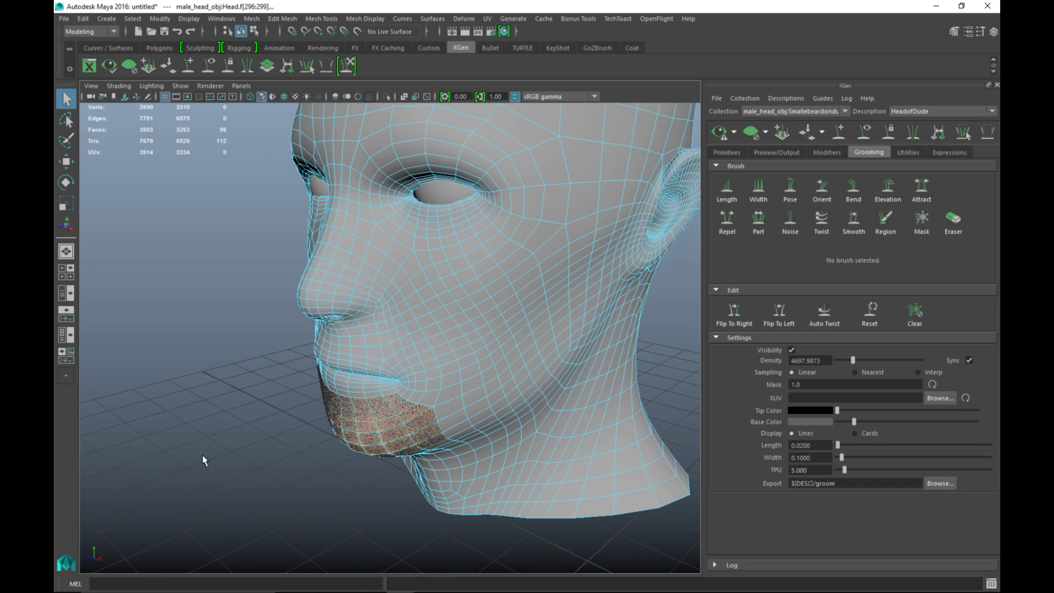
Step: Lengthen the beard hairs from 0.02 to 0.3355, checking the full beard from below and side
scroll(207, 456, "up", 4)
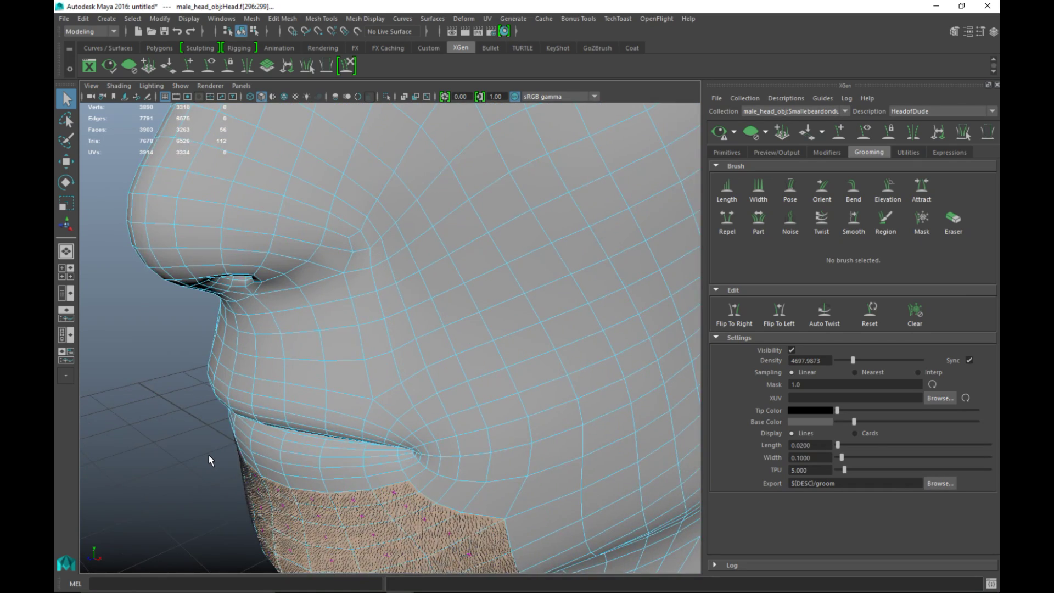
middle_click_drag(209, 455, 213, 368, "alt")
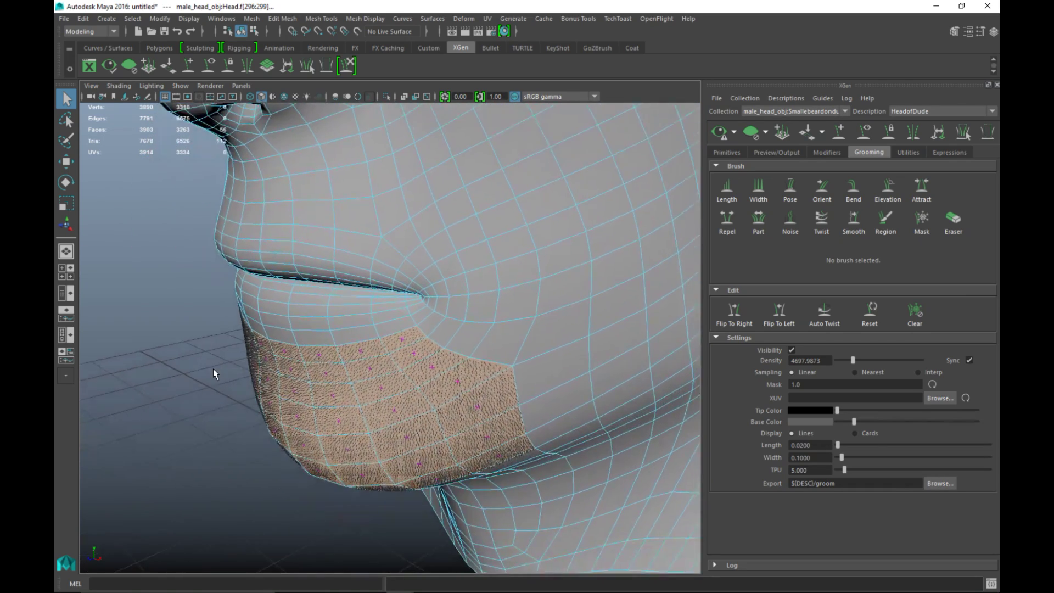
left_click_drag(213, 369, 220, 375, "alt")
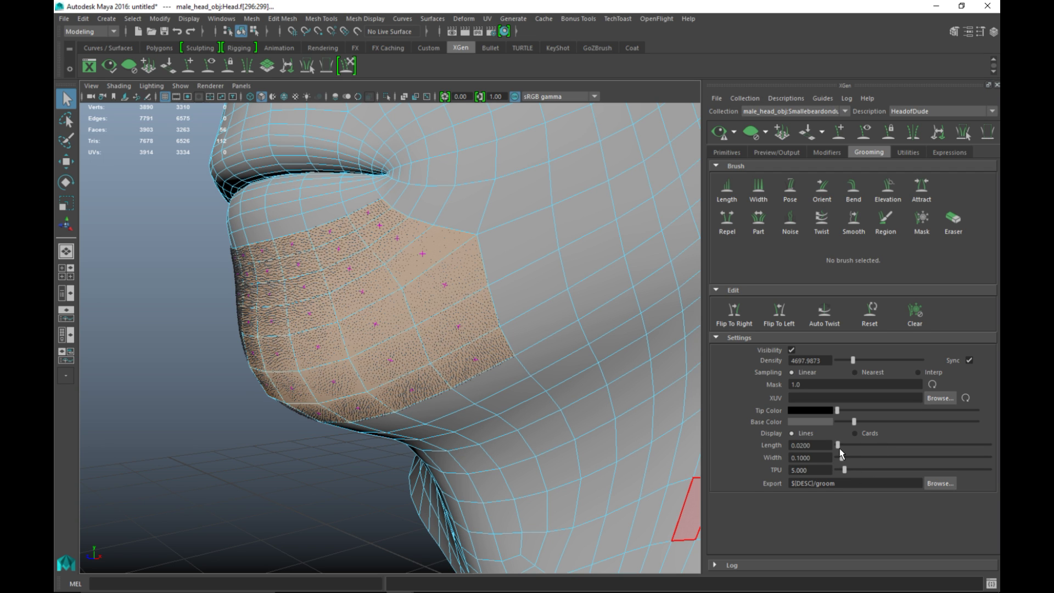
left_click_drag(840, 449, 855, 449)
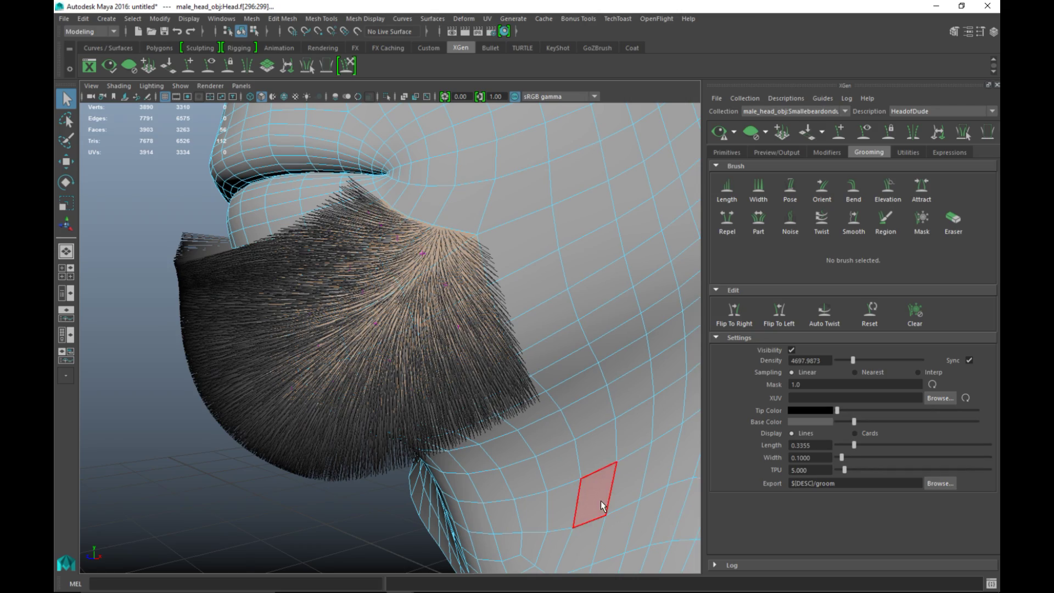
mouse_move(258, 495)
left_mouse_down("alt")
mouse_move(346, 527)
mouse_move(499, 502)
mouse_move(492, 516)
mouse_move(257, 499)
left_mouse_up("alt")
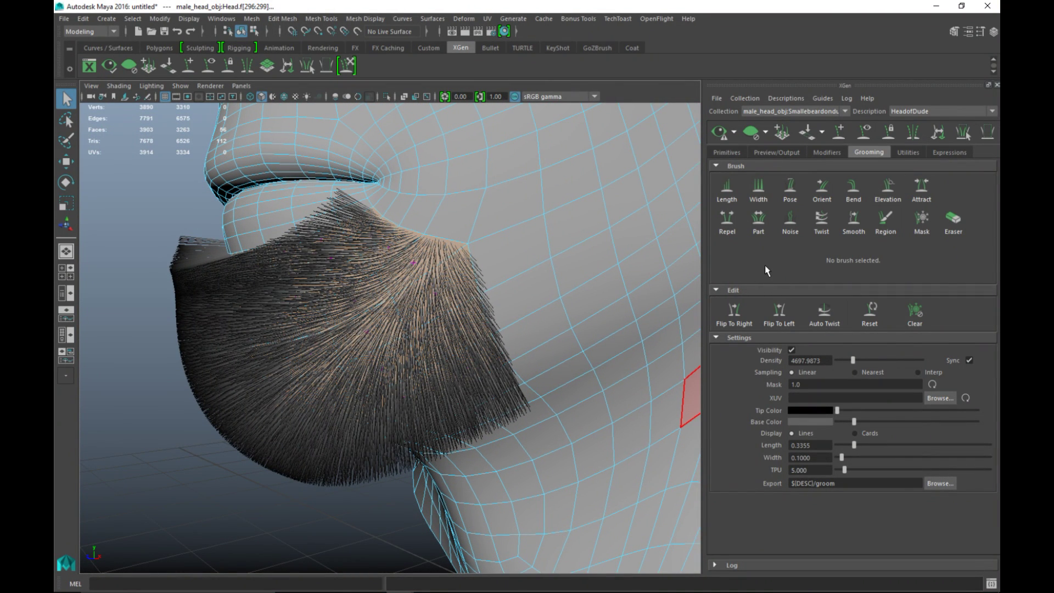
left_click(823, 189)
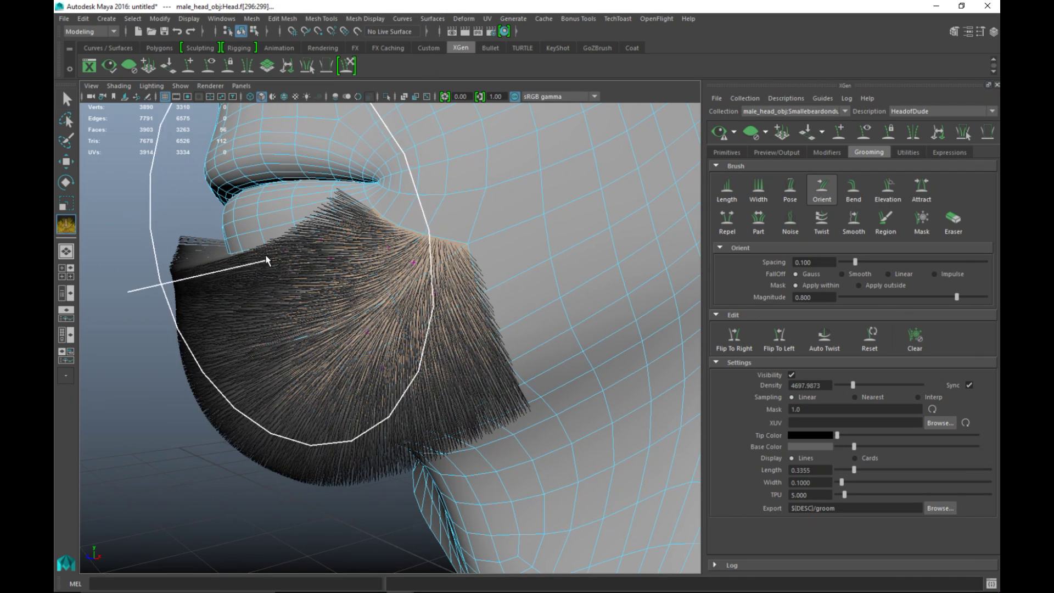
Step: Comb the beard strands straight down into a downward wedge from the front
mouse_move(269, 262)
left_mouse_down()
mouse_move(294, 370)
mouse_move(293, 232)
mouse_move(332, 295)
mouse_move(341, 206)
mouse_move(364, 322)
mouse_move(389, 278)
mouse_move(417, 293)
mouse_move(391, 301)
mouse_move(358, 278)
mouse_move(353, 400)
mouse_move(427, 383)
left_mouse_up()
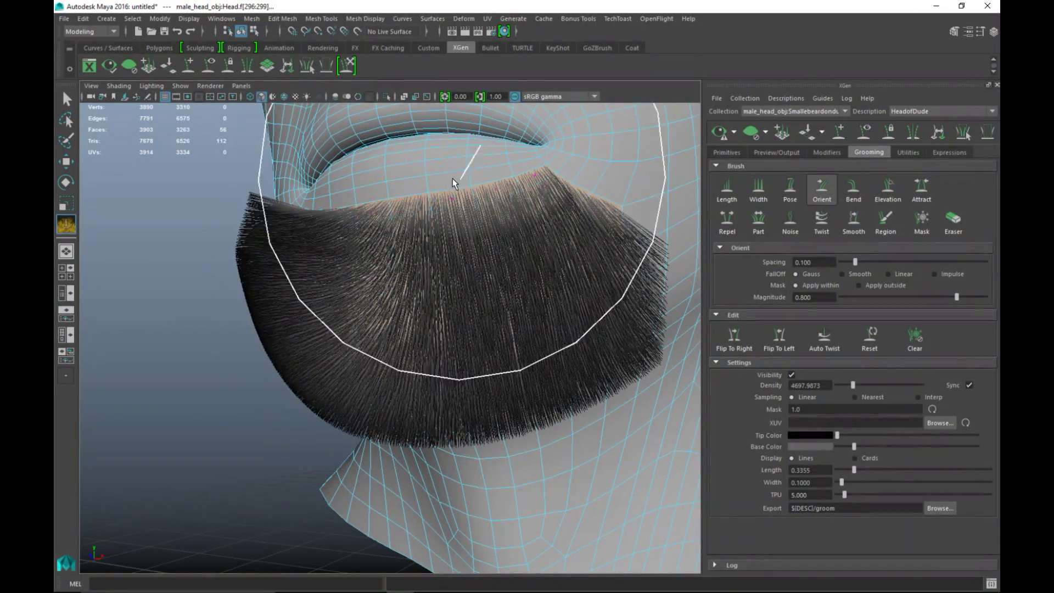
mouse_move(452, 179)
left_mouse_down()
mouse_move(423, 351)
mouse_move(404, 379)
left_mouse_up()
left_click_drag(382, 186, 398, 374)
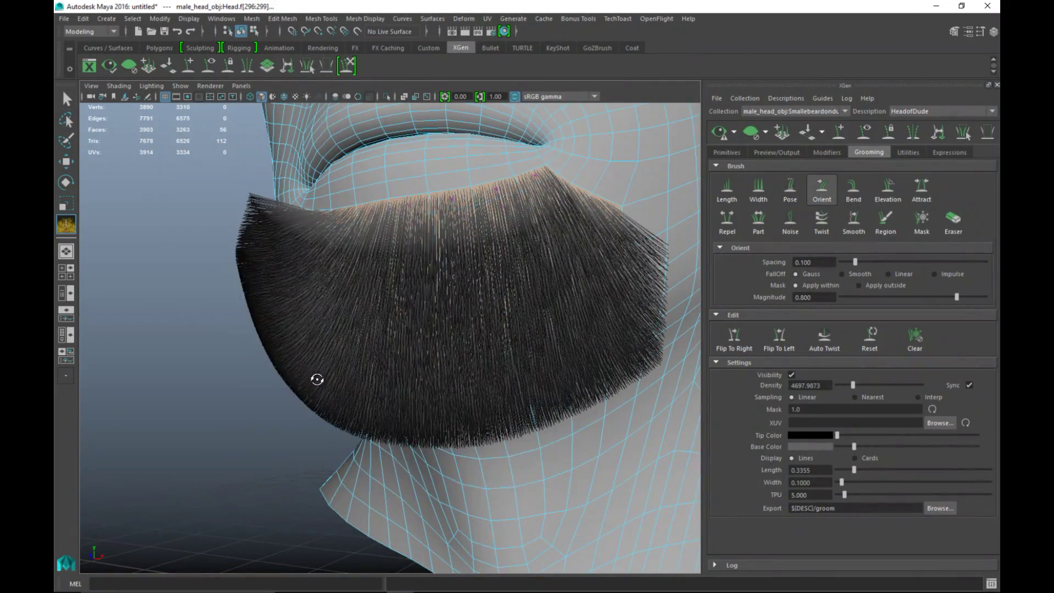
left_click_drag(317, 379, 404, 374, "alt")
mouse_move(537, 249)
left_mouse_down()
mouse_move(522, 365)
mouse_move(519, 258)
mouse_move(482, 366)
mouse_move(479, 236)
mouse_move(452, 424)
left_mouse_up()
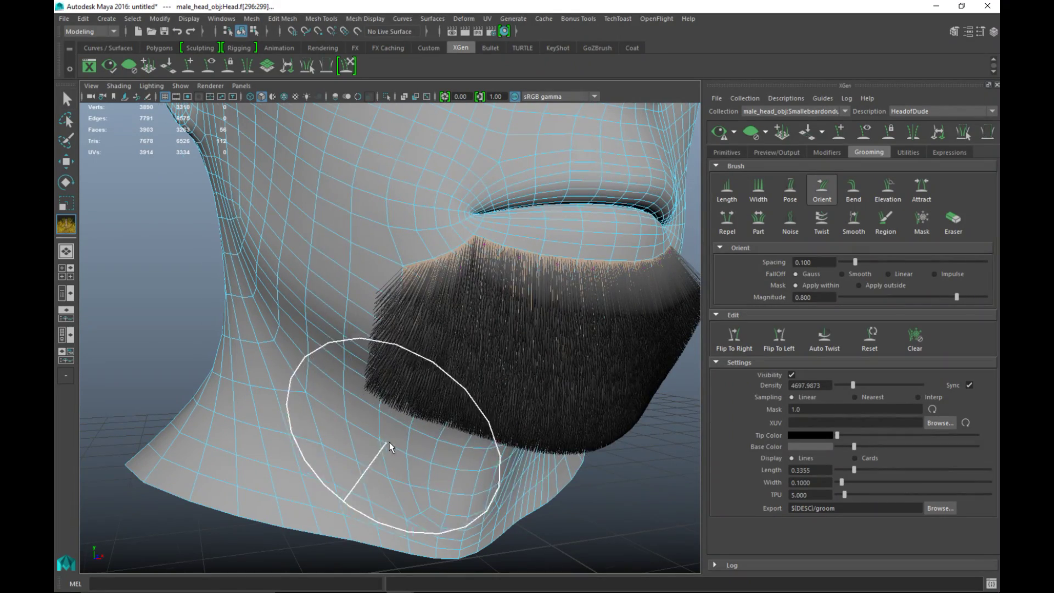
left_click_drag(389, 444, 456, 412, "alt")
mouse_move(503, 281)
left_mouse_down()
mouse_move(471, 384)
mouse_move(479, 312)
mouse_move(403, 418)
mouse_move(436, 434)
left_mouse_up()
left_click_drag(538, 360, 413, 388)
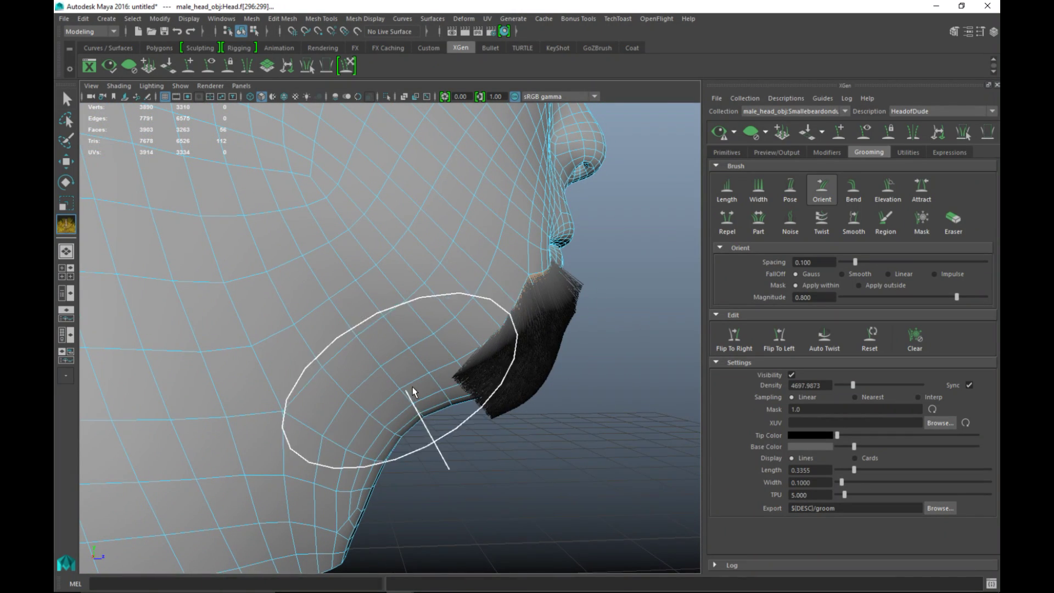
left_click_drag(510, 342, 400, 373)
mouse_move(536, 318)
left_mouse_down()
mouse_move(471, 329)
mouse_move(419, 320)
mouse_move(513, 299)
mouse_move(549, 357)
mouse_move(423, 396)
left_mouse_up()
mouse_move(503, 363)
left_mouse_down()
mouse_move(475, 403)
mouse_move(499, 459)
mouse_move(565, 412)
mouse_move(513, 285)
mouse_move(494, 323)
mouse_move(431, 361)
mouse_move(414, 388)
mouse_move(460, 330)
mouse_move(479, 341)
mouse_move(470, 395)
mouse_move(426, 415)
mouse_move(408, 375)
mouse_move(354, 412)
mouse_move(344, 310)
left_mouse_up()
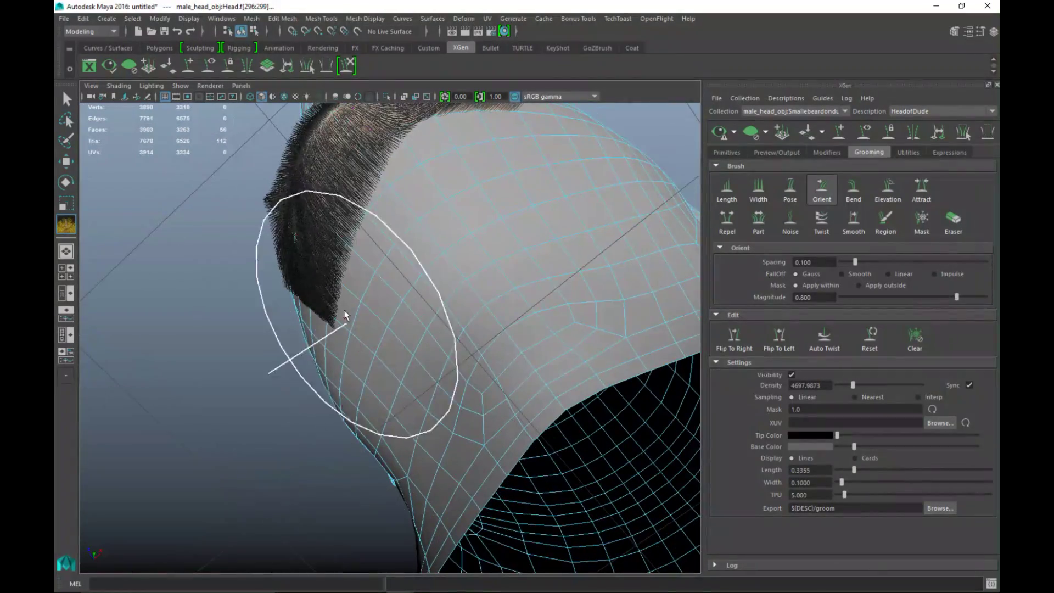
Step: Comb the side strands toward the lower right and left, undoing the final stroke
mouse_move(472, 226)
left_mouse_down("alt")
mouse_move(476, 240)
mouse_move(412, 298)
left_mouse_up("alt")
mouse_move(257, 291)
left_mouse_down()
mouse_move(254, 313)
mouse_move(282, 281)
mouse_move(538, 311)
mouse_move(228, 330)
left_mouse_up()
left_click_drag(252, 368, 395, 405)
left_click_drag(264, 409, 381, 440)
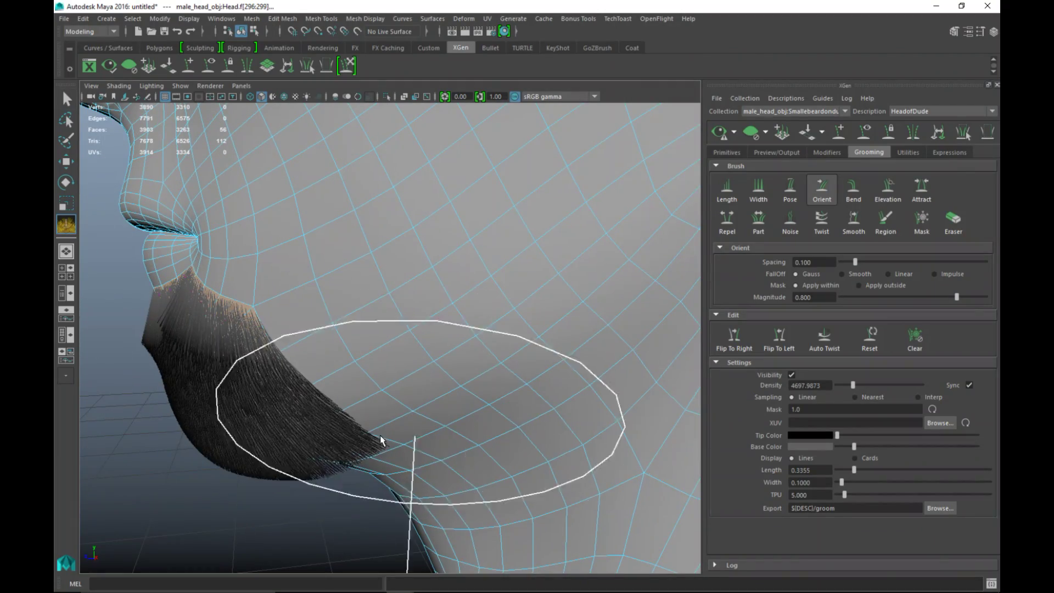
mouse_move(454, 374)
left_mouse_down("alt")
mouse_move(487, 364)
mouse_move(454, 381)
mouse_move(292, 360)
left_mouse_up("alt")
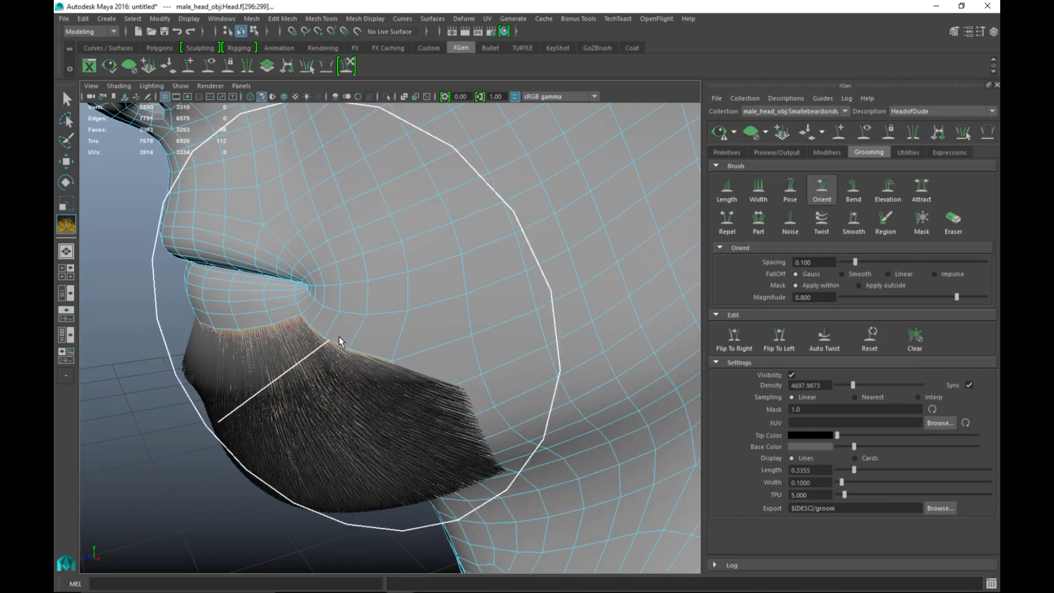
mouse_move(338, 336)
left_mouse_down("alt")
mouse_move(536, 435)
mouse_move(361, 390)
mouse_move(582, 394)
left_mouse_up("alt")
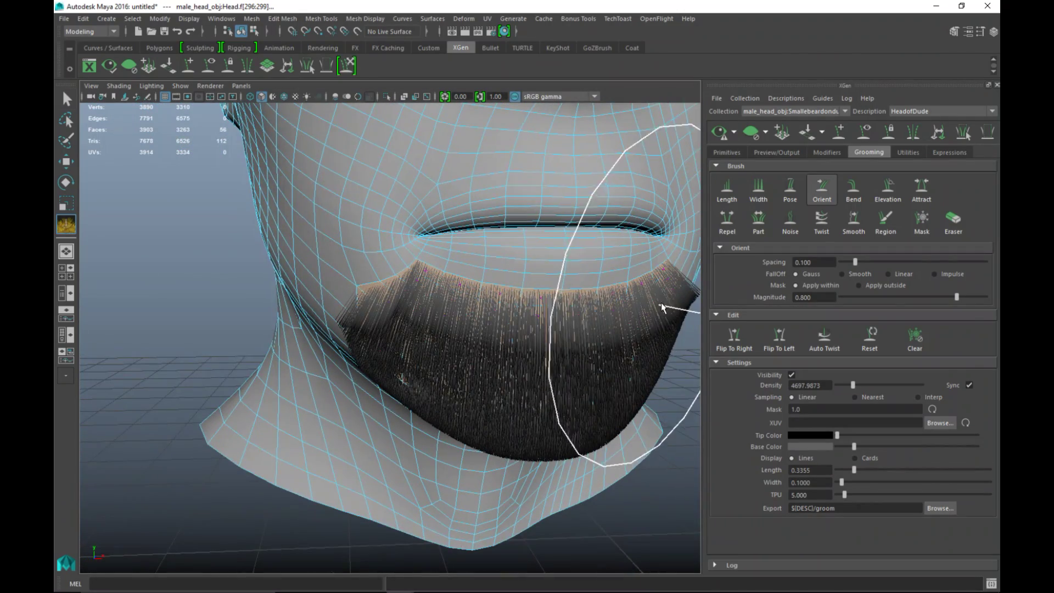
left_click_drag(577, 325, 513, 360)
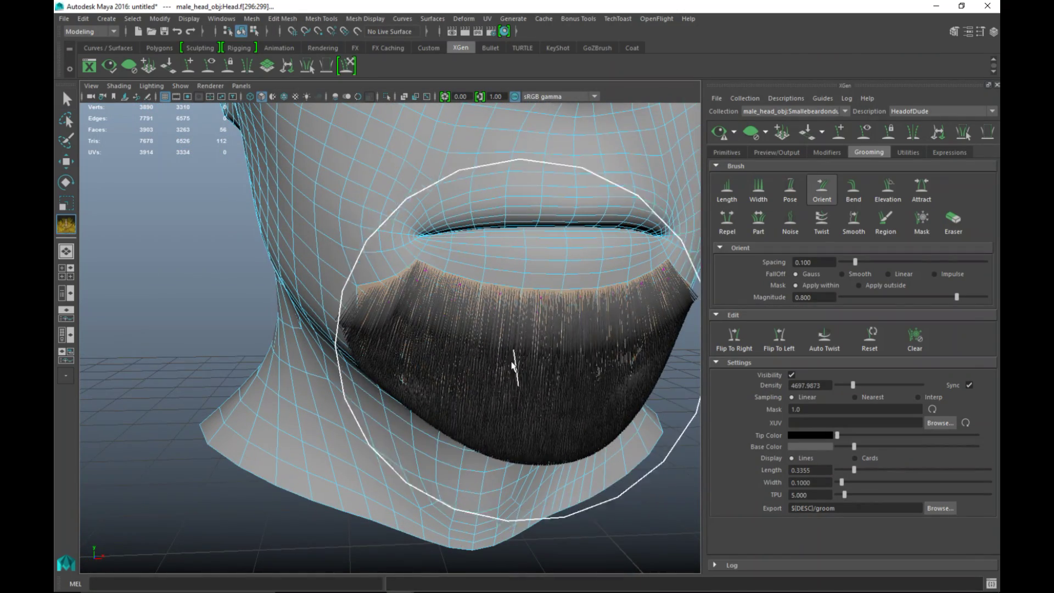
mouse_move(462, 297)
left_mouse_down()
mouse_move(414, 287)
mouse_move(371, 338)
mouse_move(338, 335)
left_mouse_up()
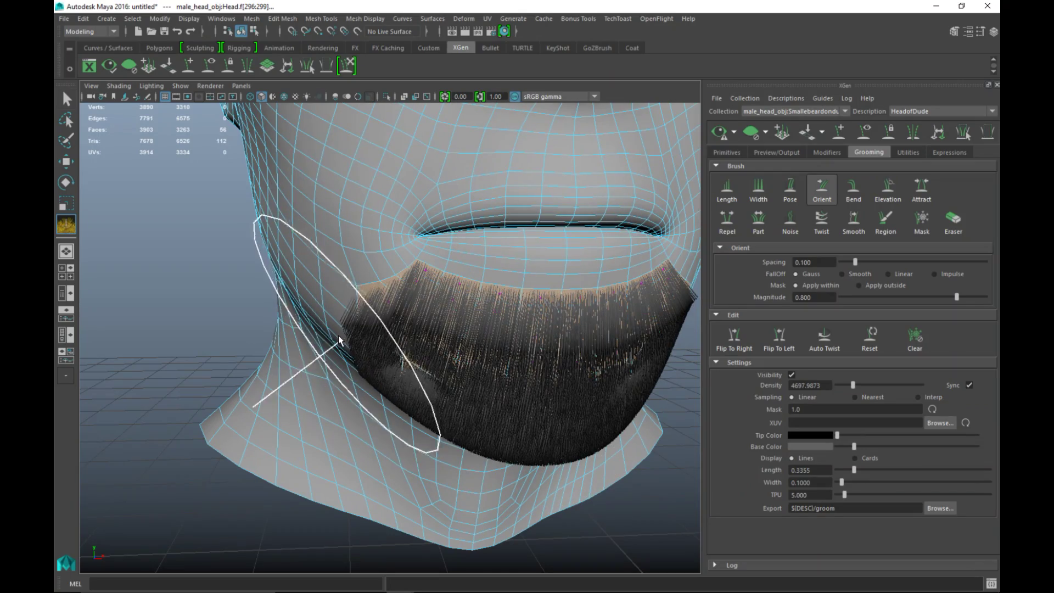
left_click_drag(280, 386, 327, 365, "alt")
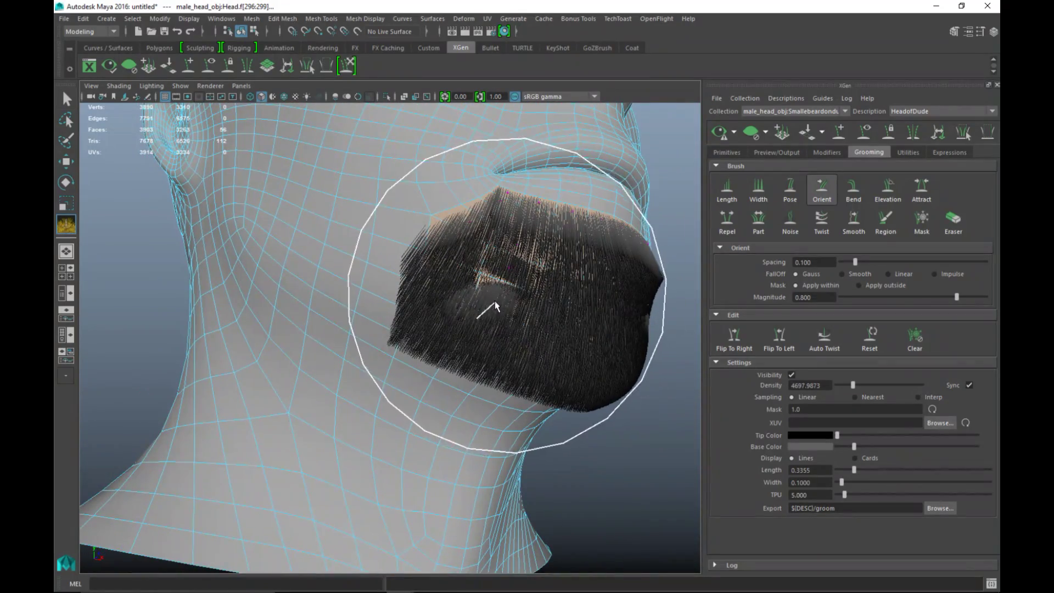
key("ctrl+z")
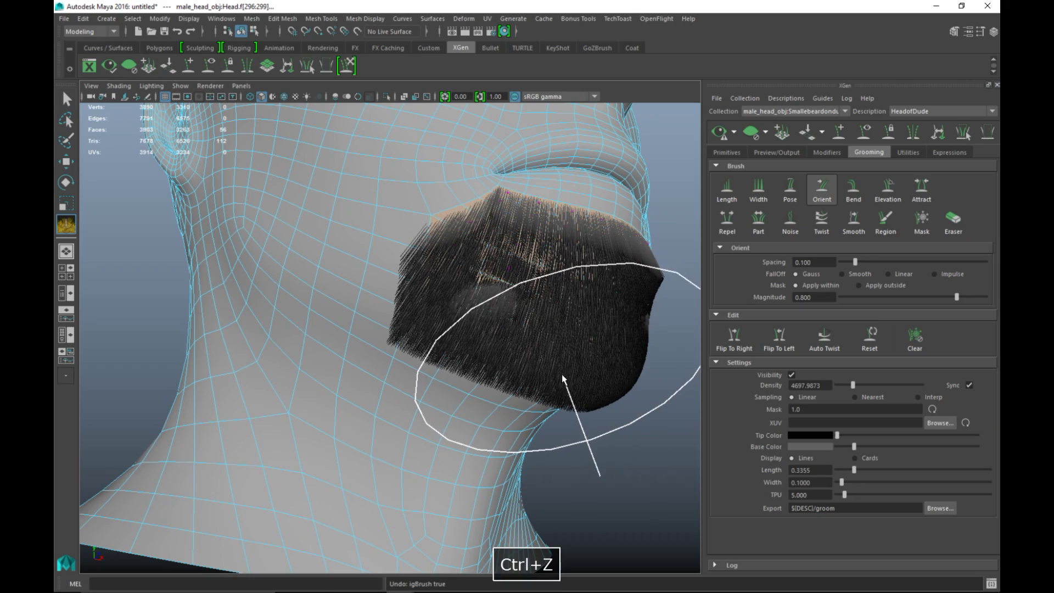
left_click_drag(537, 405, 516, 445, "alt")
Step: Thin the beard density down to about 1510
scroll(555, 454, "down", 8)
scroll(563, 466, "up", 8)
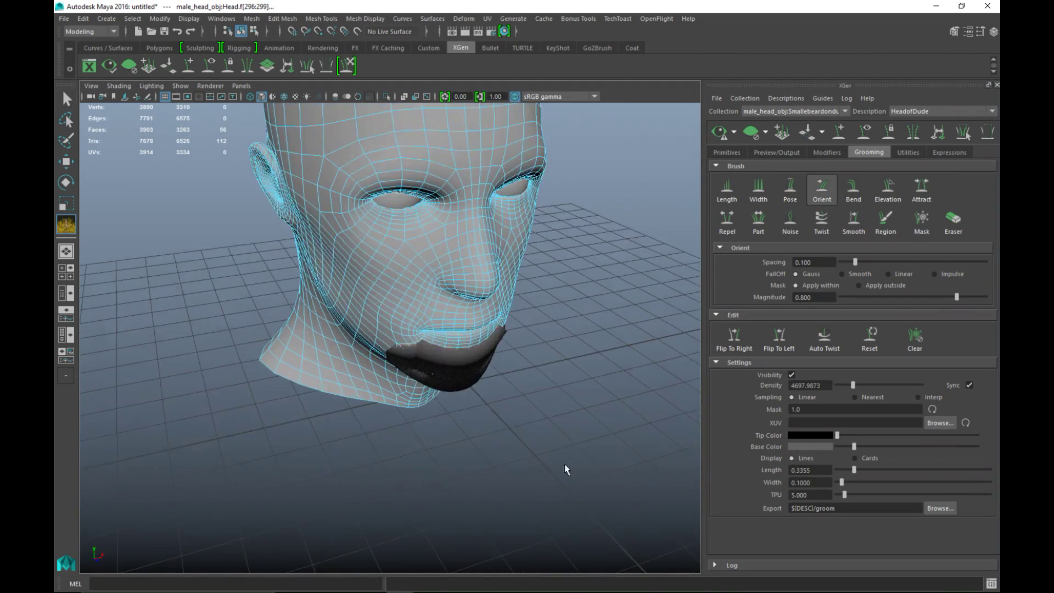
left_click_drag(595, 444, 488, 439, "alt")
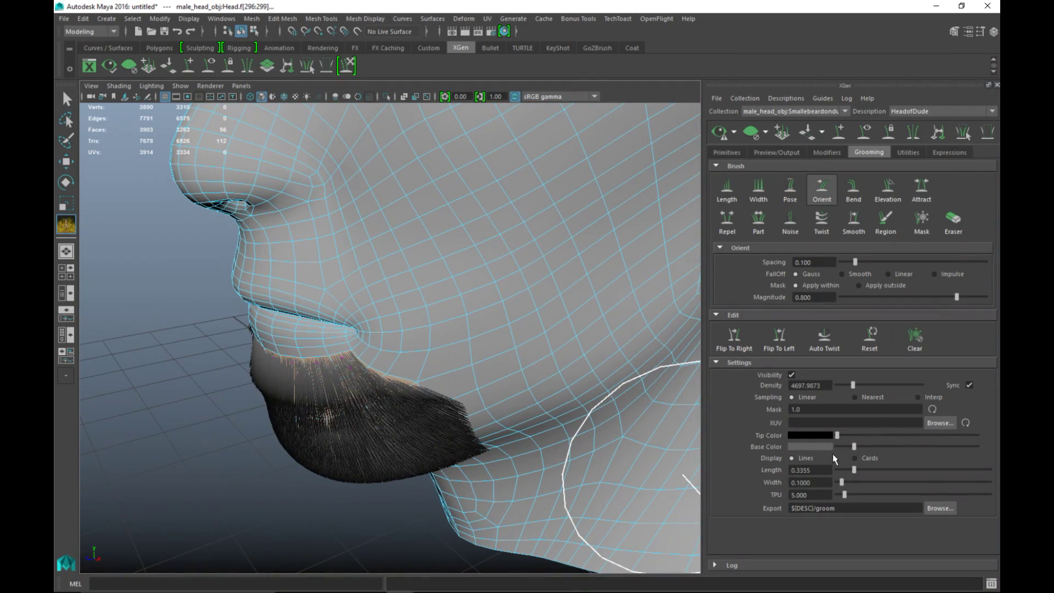
left_click_drag(853, 386, 842, 385)
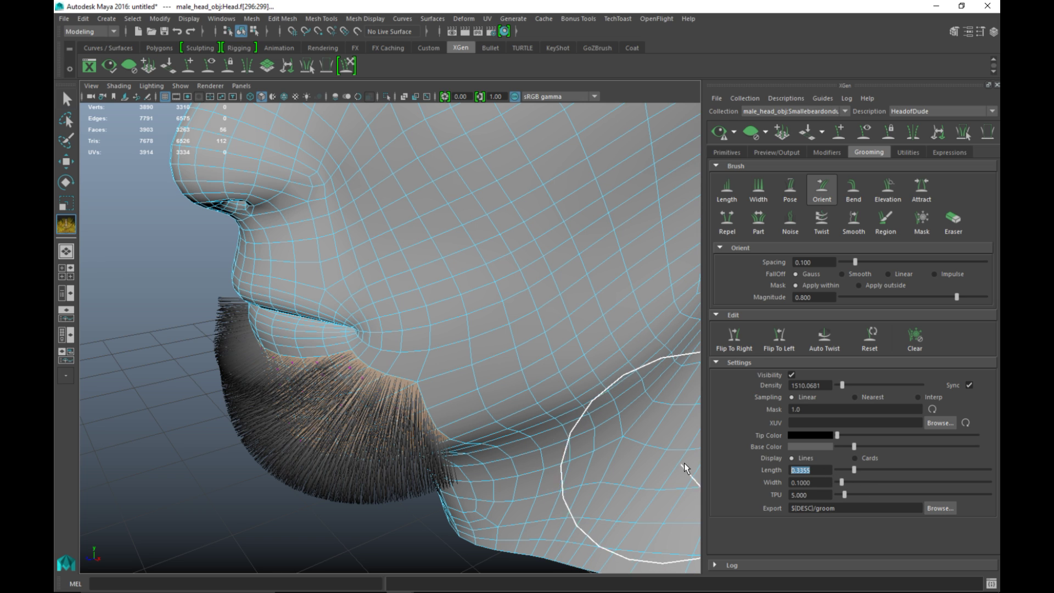
Step: Shorten the beard hairs to length 0.15 and inspect the head from the front
type("0.15")
key("Return")
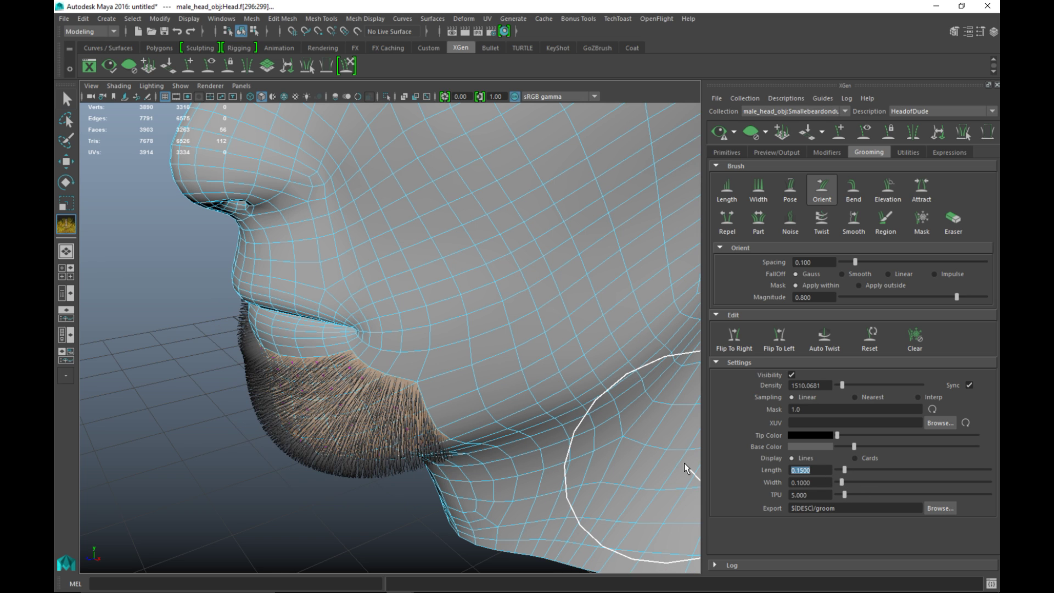
scroll(203, 480, "down", 5)
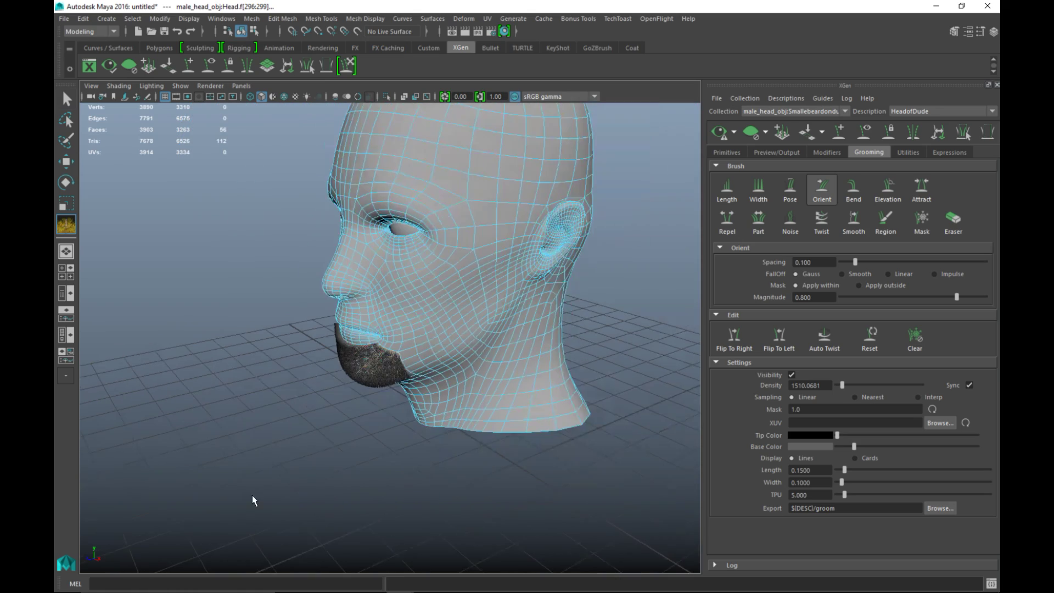
left_click_drag(282, 512, 309, 513, "alt")
middle_click_drag(328, 475, 328, 532, "alt")
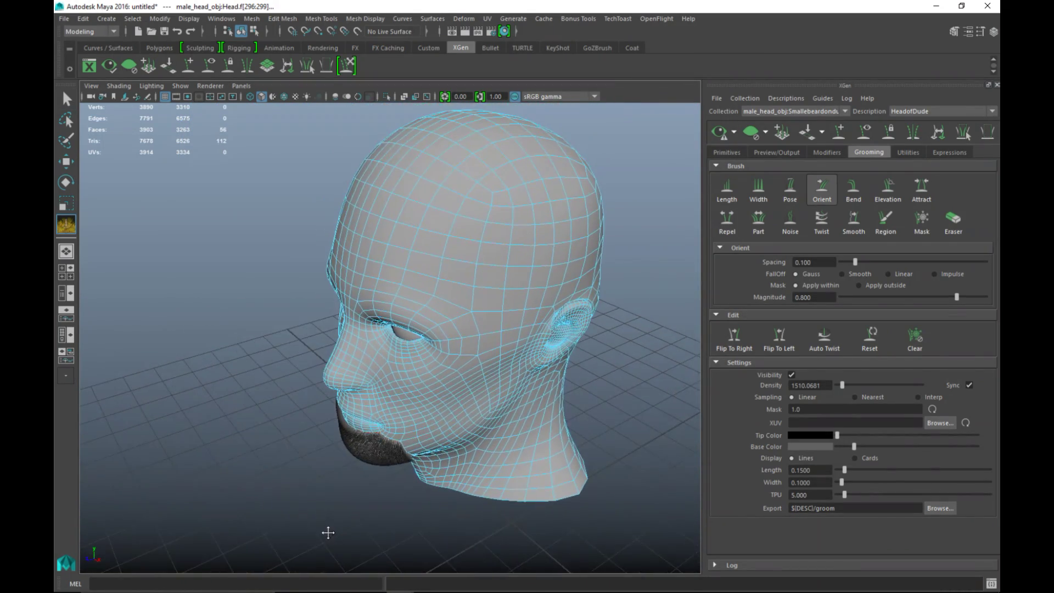
scroll(250, 460, "up", 5)
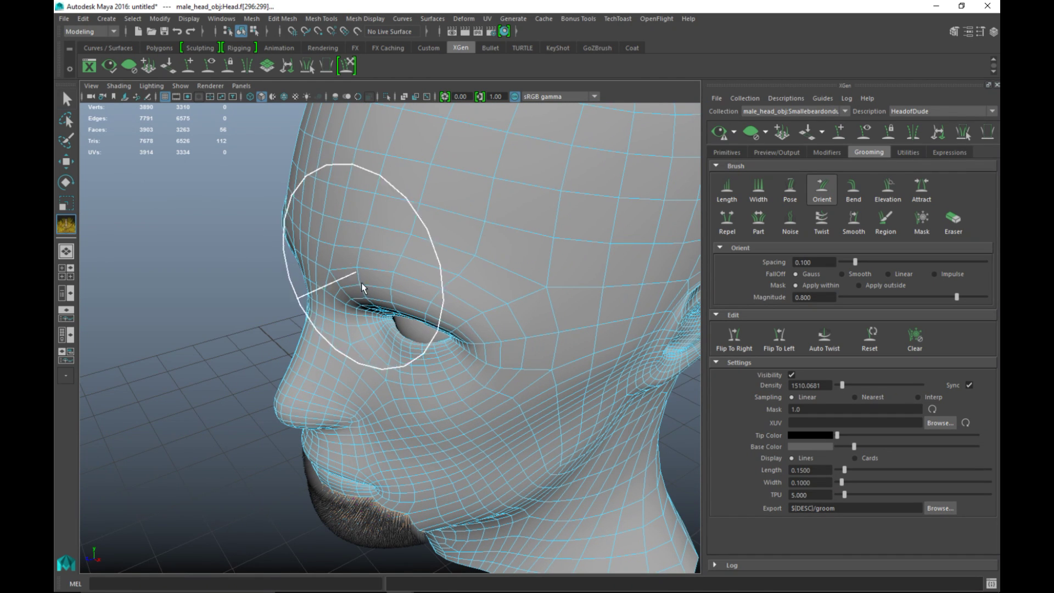
scroll(247, 408, "down", 5)
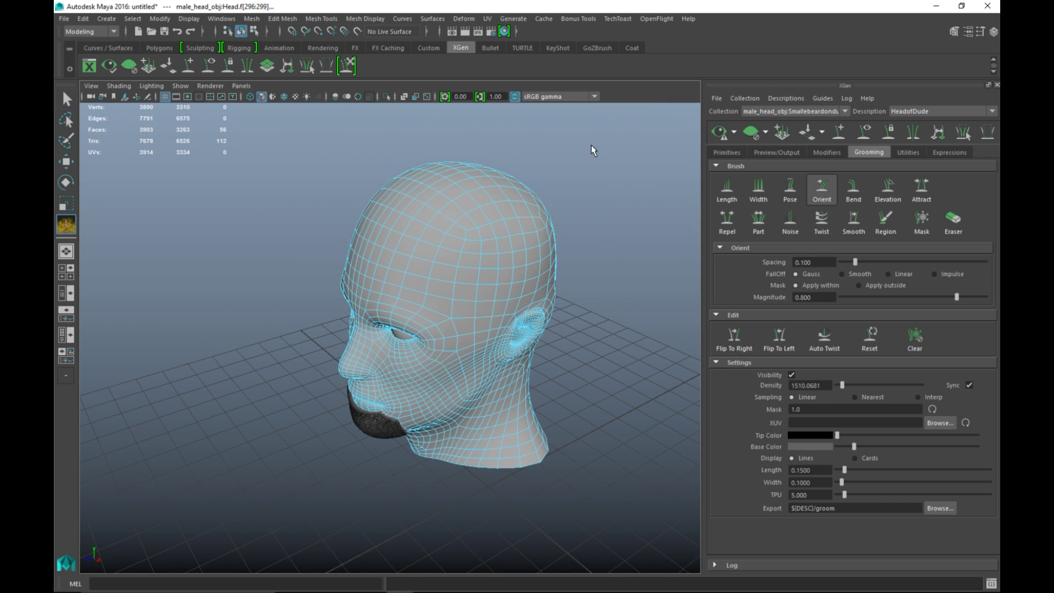
scroll(480, 459, "up", 5)
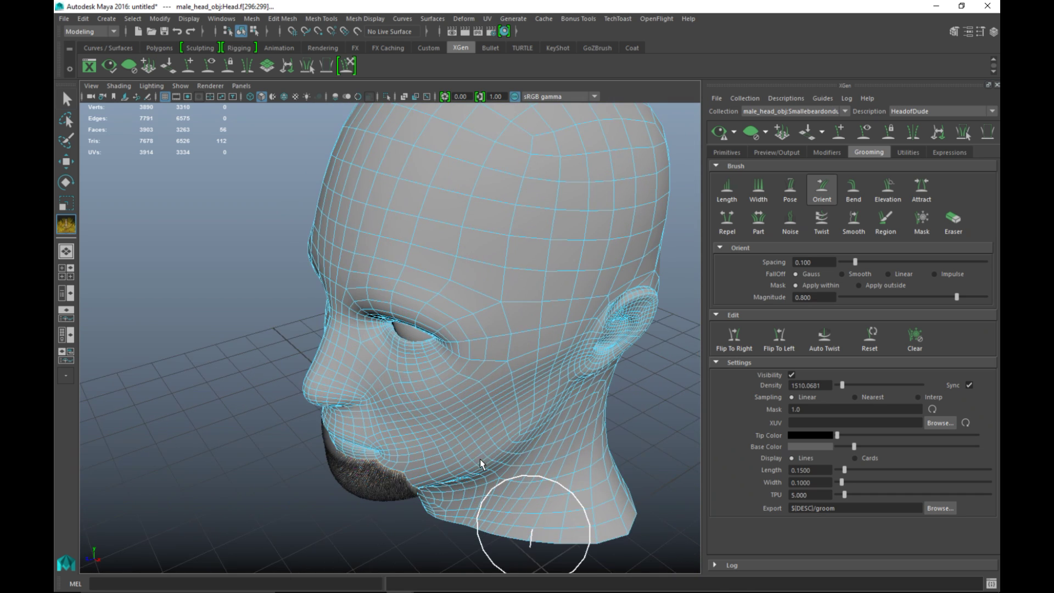
Step: Orbit and zoom to a low three-quarter view framing the mouth and beard
mouse_move(341, 460)
left_mouse_down("alt")
mouse_move(428, 442)
mouse_move(416, 424)
mouse_move(466, 439)
left_mouse_up("alt")
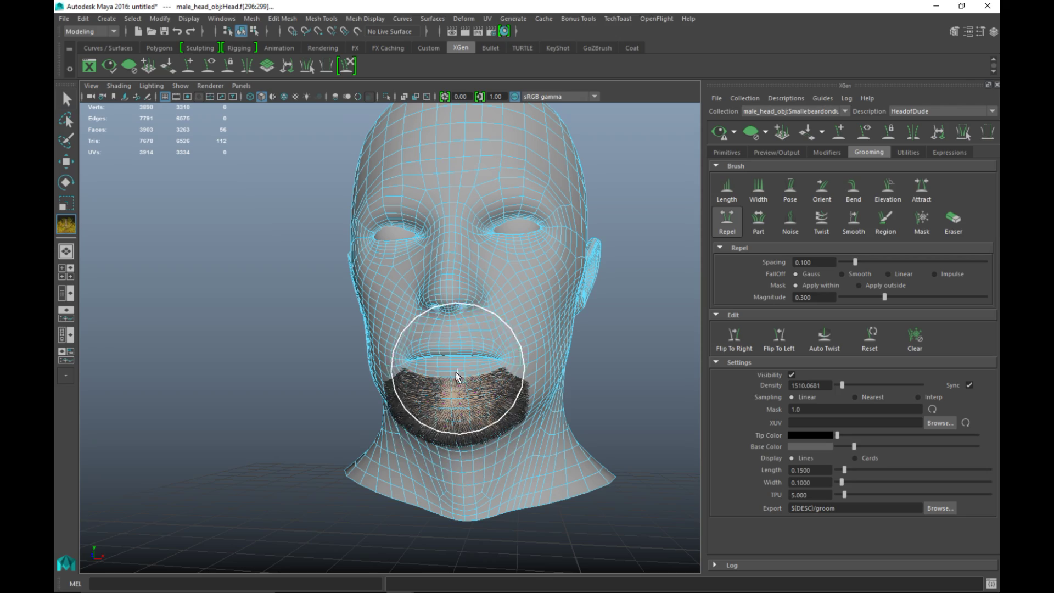
left_click_drag(490, 479, 421, 439, "alt")
scroll(391, 423, "up", 5)
scroll(391, 423, "up", 3)
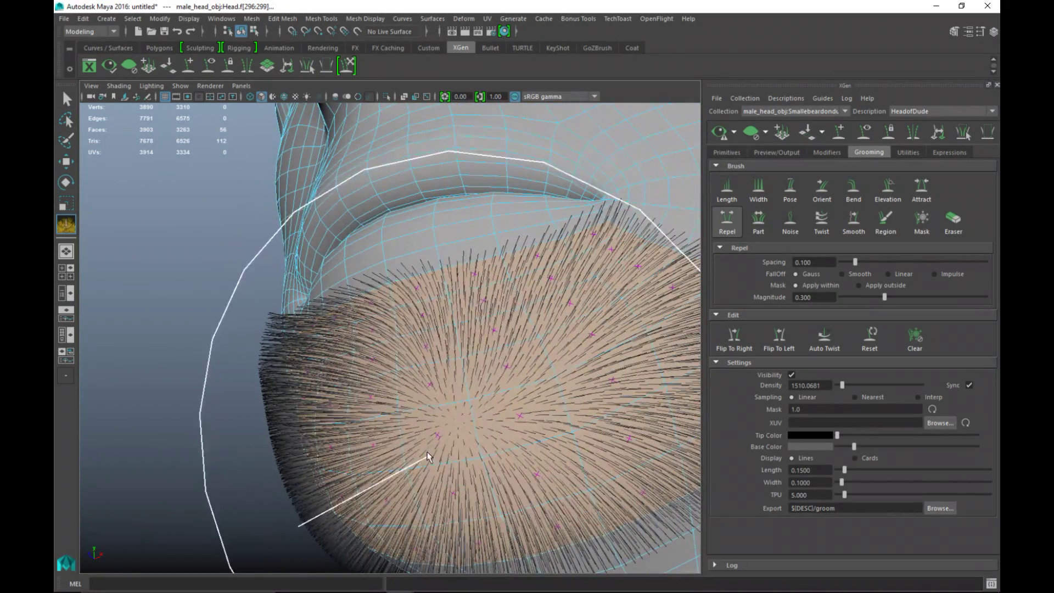
left_click_drag(412, 381, 435, 427, "alt")
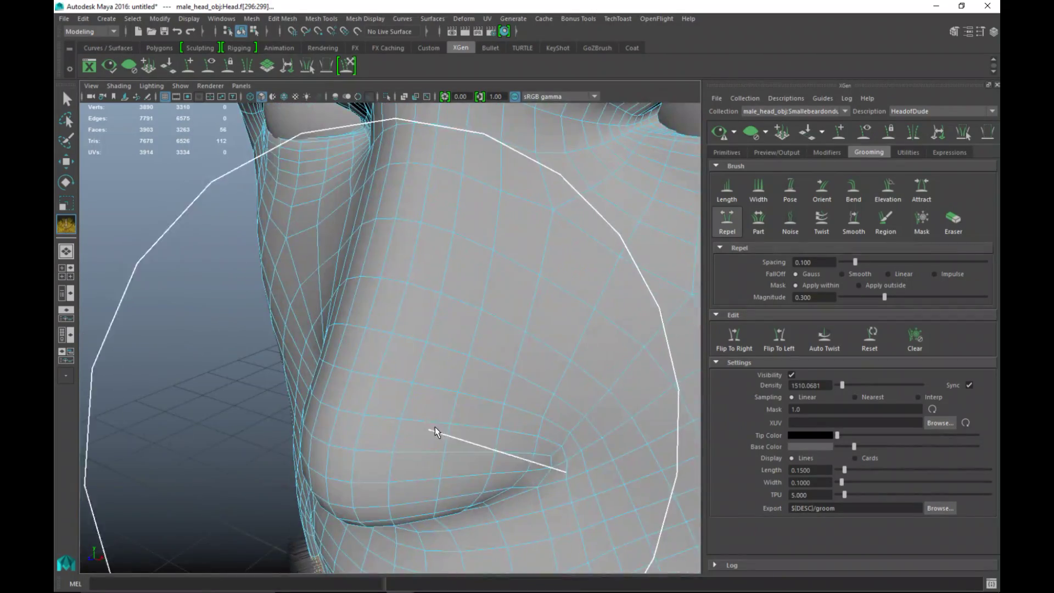
mouse_move(470, 396)
middle_mouse_down("alt")
mouse_move(481, 371)
mouse_move(457, 224)
middle_mouse_up("alt")
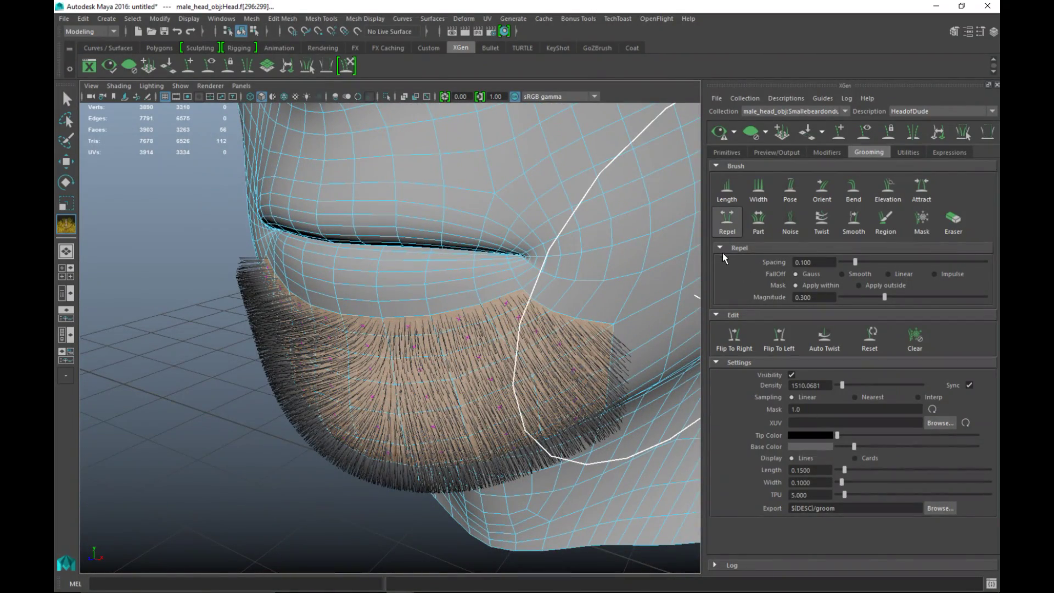
Step: Lengthen the beard hairs at the chin using the Length grooming brush
left_click(727, 190)
scroll(412, 335, "down", 4)
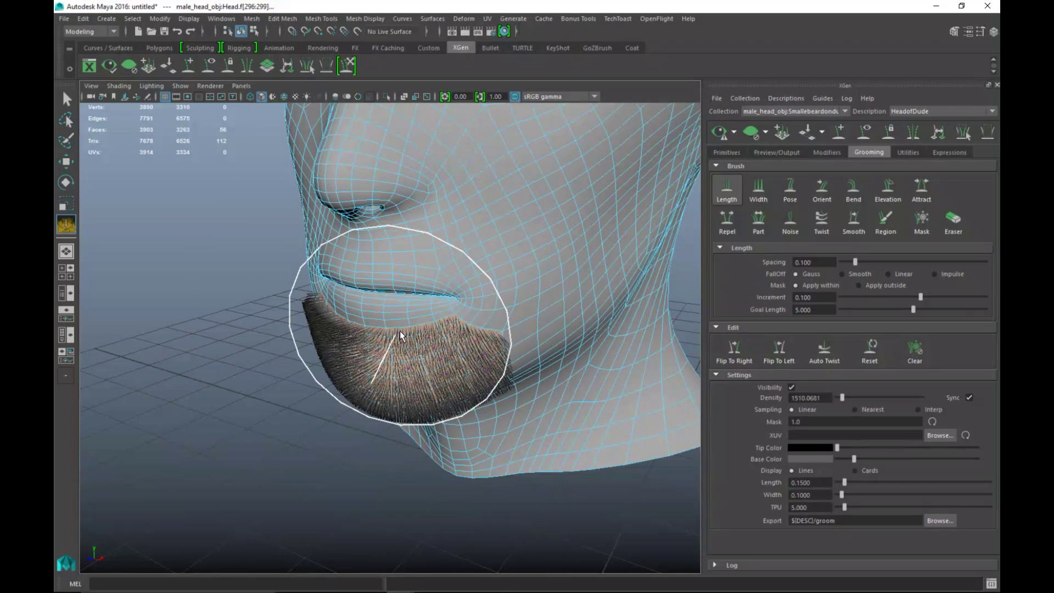
mouse_move(439, 419)
left_mouse_down("alt")
mouse_move(470, 433)
mouse_move(506, 430)
left_mouse_up("alt")
left_click_drag(469, 302, 476, 381)
left_click_drag(525, 447, 546, 459, "alt")
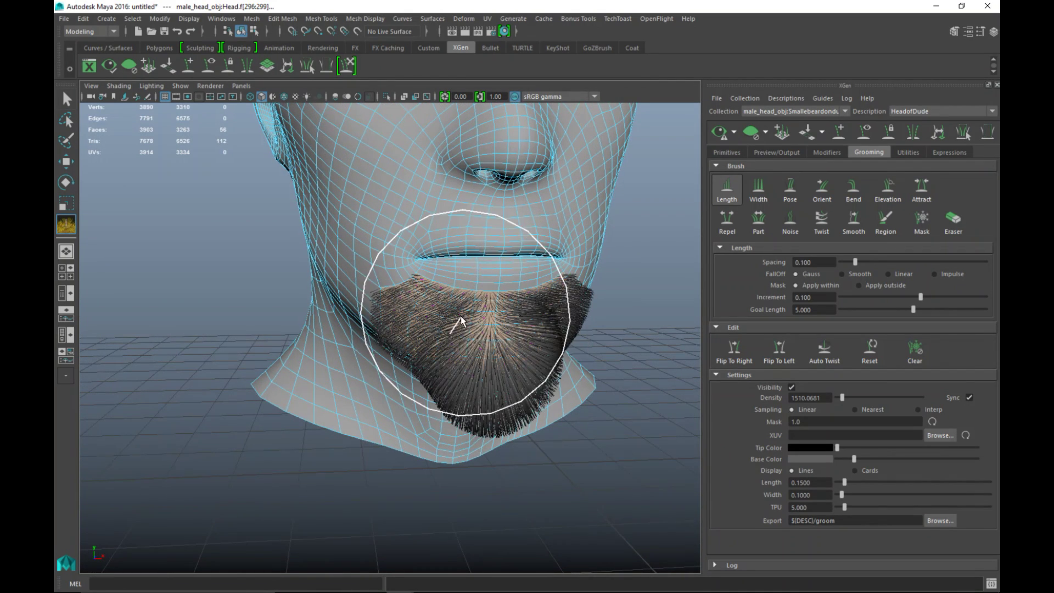
mouse_move(471, 341)
left_mouse_down()
mouse_move(473, 373)
mouse_move(522, 302)
mouse_move(525, 345)
mouse_move(429, 294)
mouse_move(434, 370)
mouse_move(463, 422)
left_mouse_up()
Step: Lengthen the hairs down the left, right and lower beard, then inspect it from below
left_click_drag(596, 467, 513, 464, "alt")
mouse_move(461, 362)
left_mouse_down()
mouse_move(471, 336)
mouse_move(479, 351)
mouse_move(464, 423)
mouse_move(445, 439)
mouse_move(387, 410)
mouse_move(347, 428)
left_mouse_up()
left_click_drag(283, 451, 385, 444, "alt")
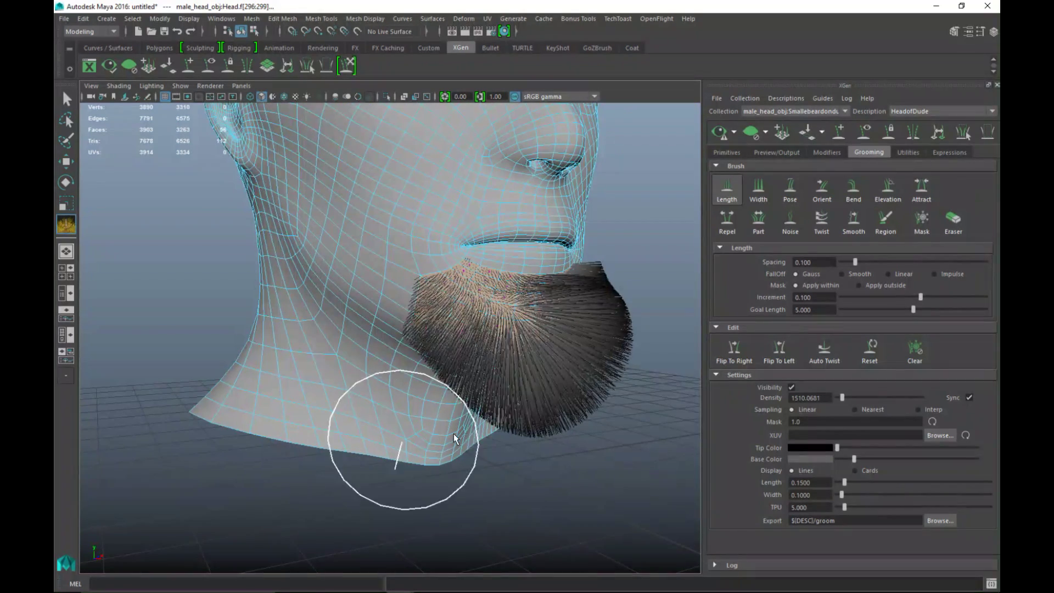
mouse_move(662, 434)
left_mouse_down("alt")
mouse_move(501, 372)
mouse_move(530, 435)
mouse_move(574, 423)
mouse_move(675, 455)
left_mouse_up("alt")
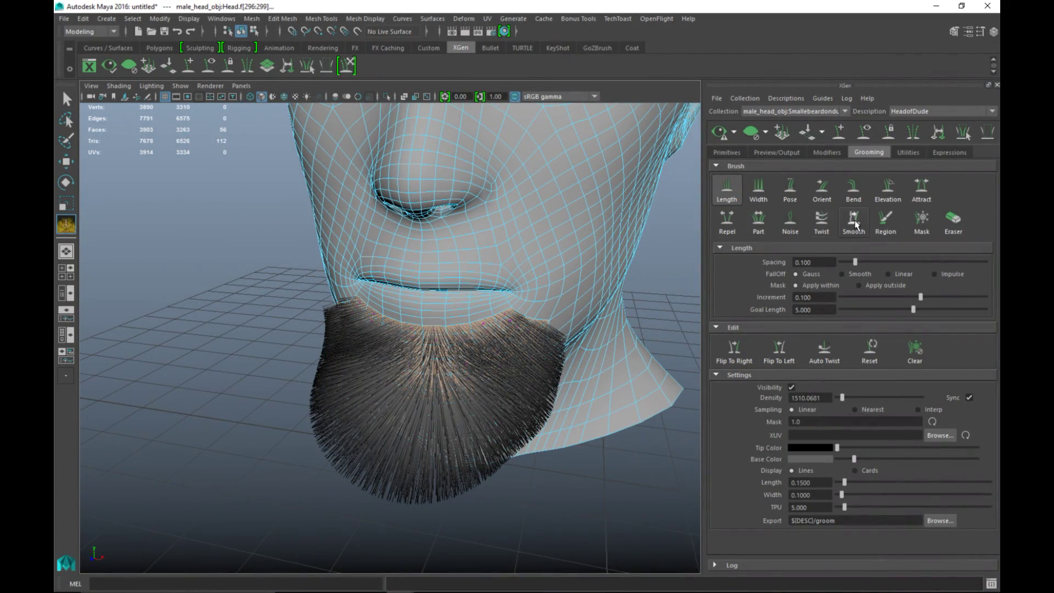
left_click(823, 199)
scroll(524, 409, "down", 5)
Step: Comb the lengthened beard hairs down toward the jaw with the Orient brush, checking front and three-quarter views
left_click_drag(569, 419, 498, 398, "alt")
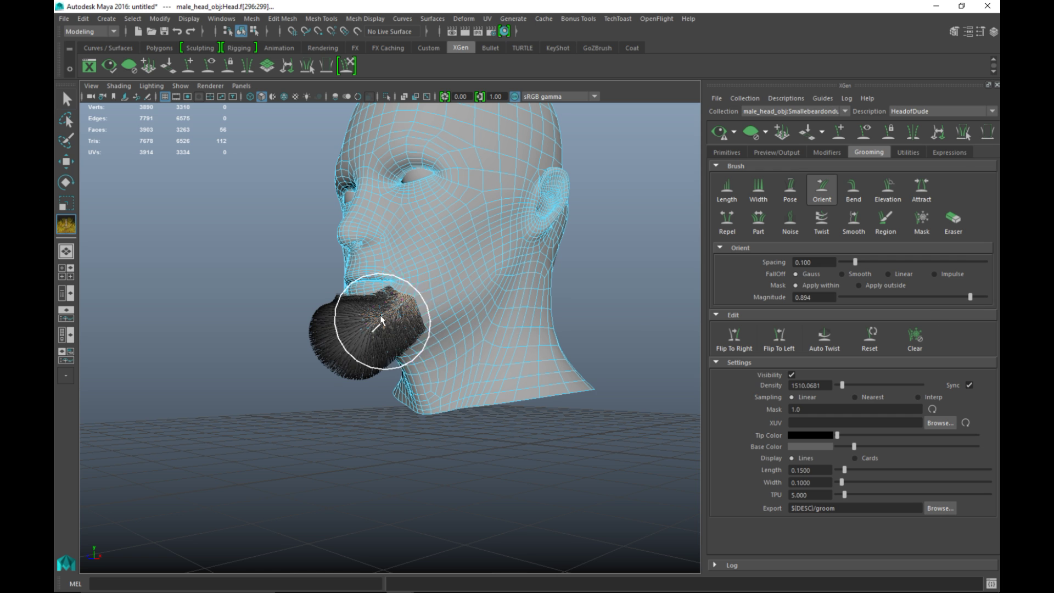
left_click_drag(382, 319, 403, 417)
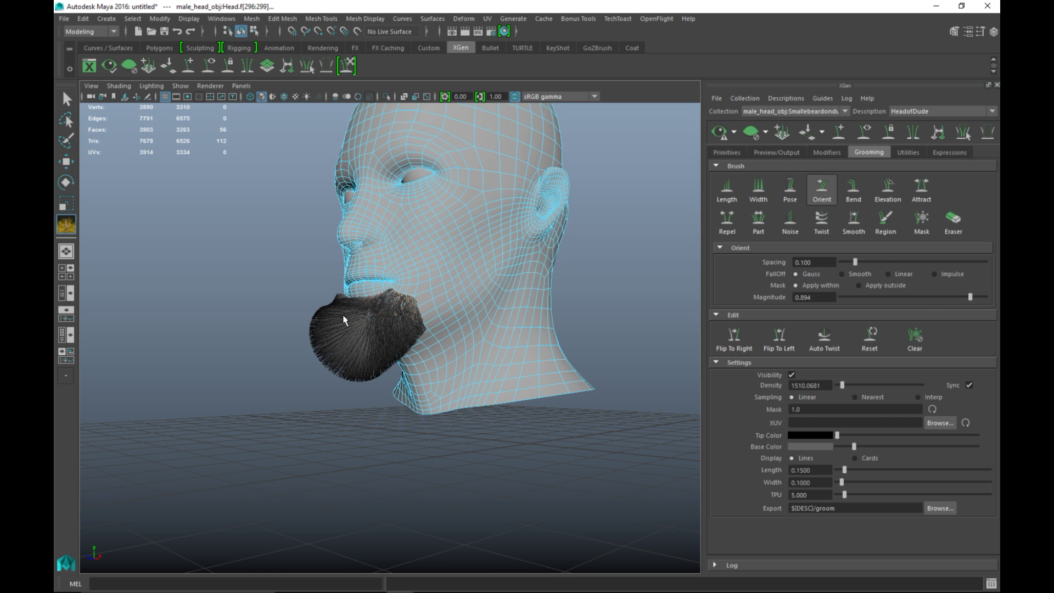
left_click_drag(303, 402, 367, 424, "alt")
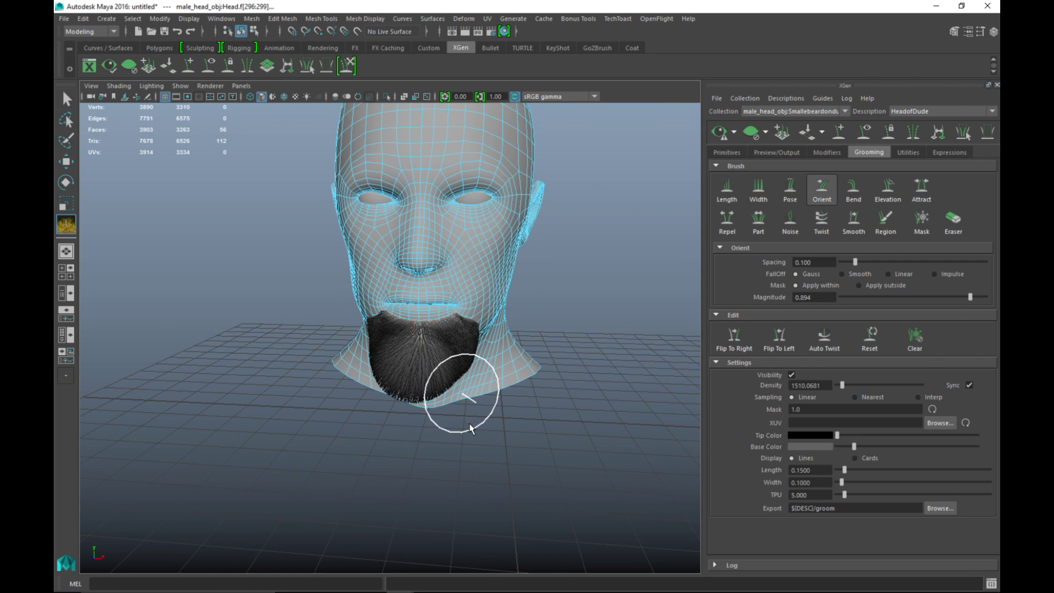
mouse_move(564, 408)
left_mouse_down("alt")
mouse_move(598, 407)
mouse_move(539, 414)
mouse_move(558, 483)
mouse_move(581, 480)
mouse_move(584, 443)
mouse_move(587, 451)
left_mouse_up("alt")
scroll(539, 414, "up", 4)
scroll(559, 413, "down", 5)
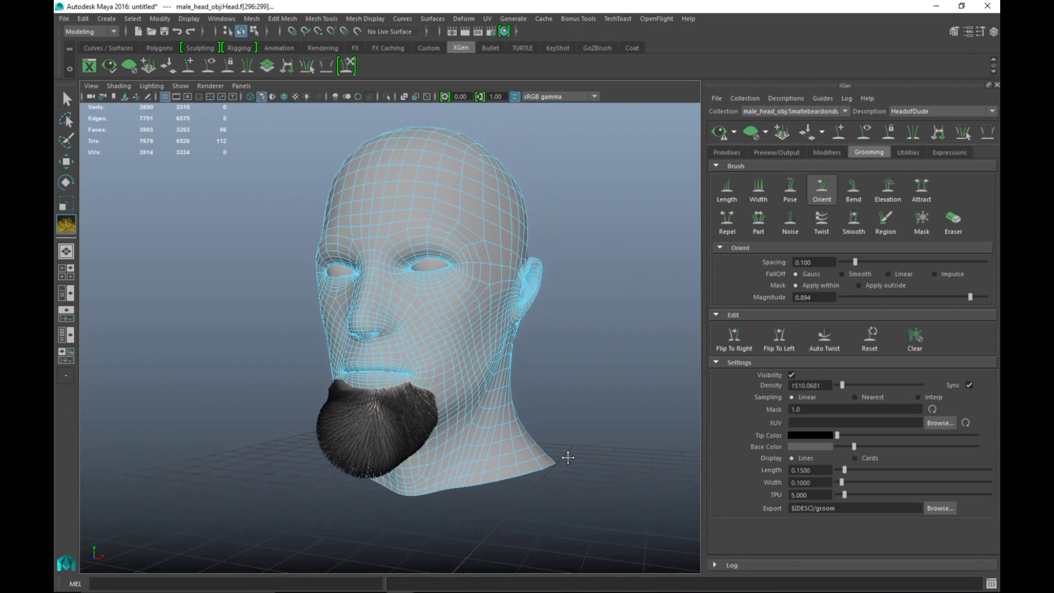
middle_click_drag(568, 457, 577, 455, "alt")
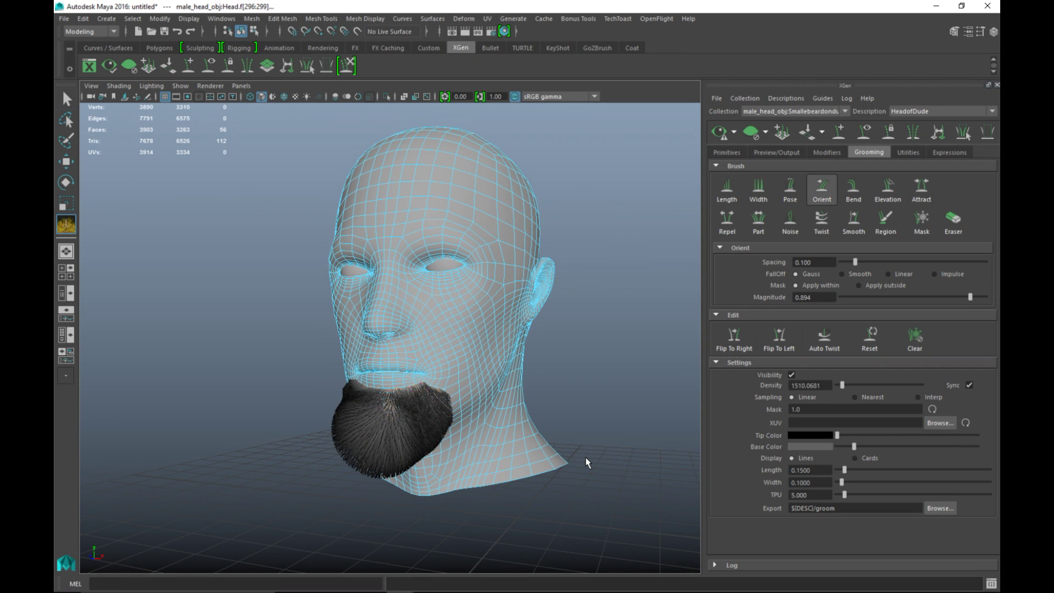